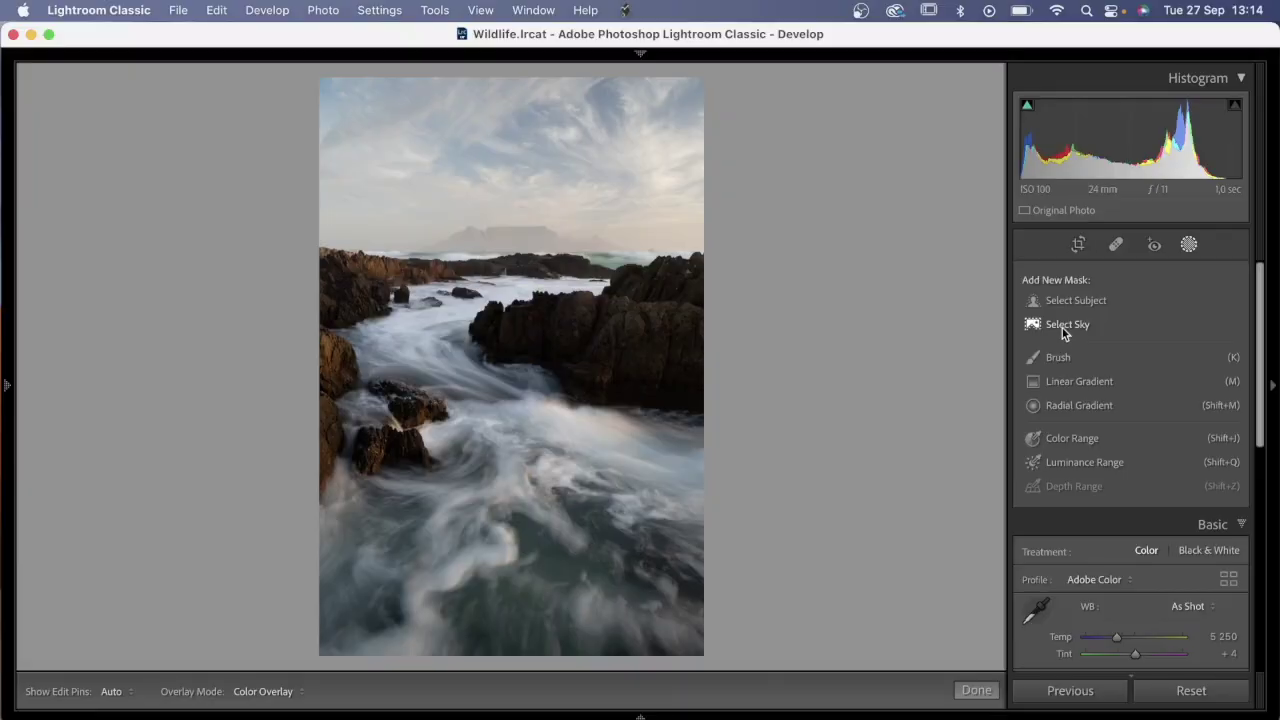
# Create a Select Sky mask on the seascape photo and rename it sky.
pyautogui.click(1062, 328)
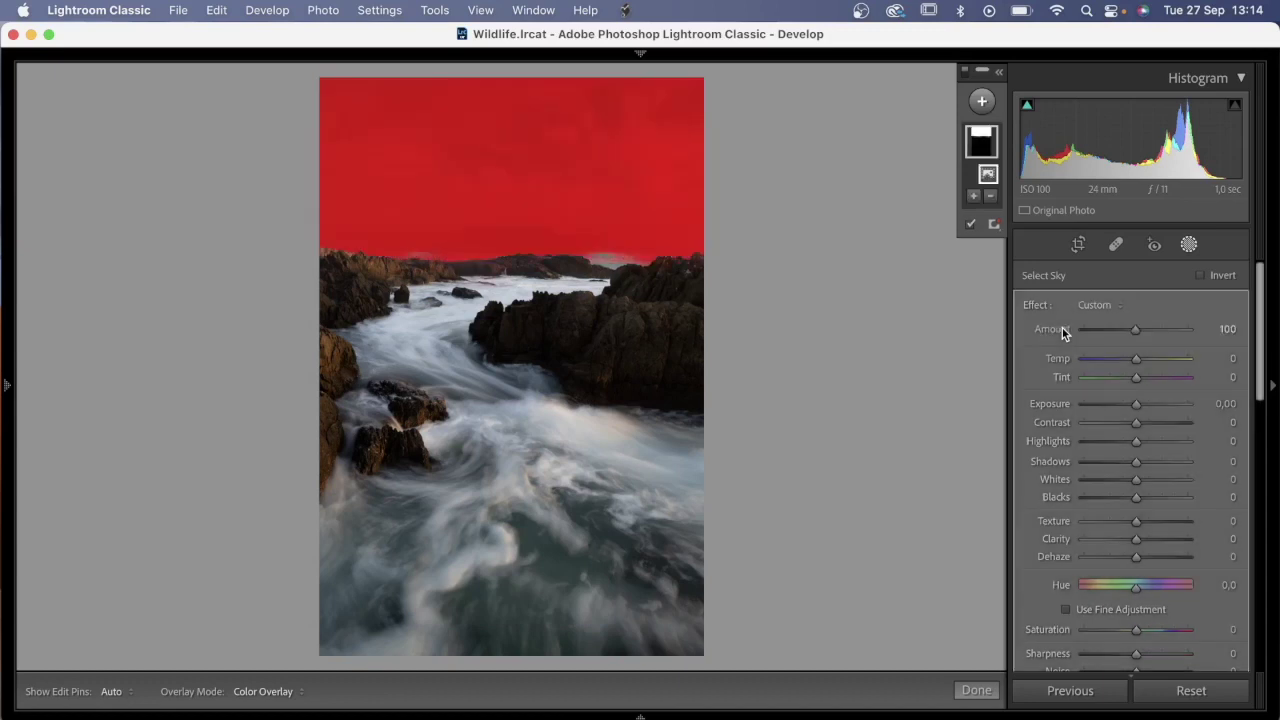
pyautogui.click(1003, 74)
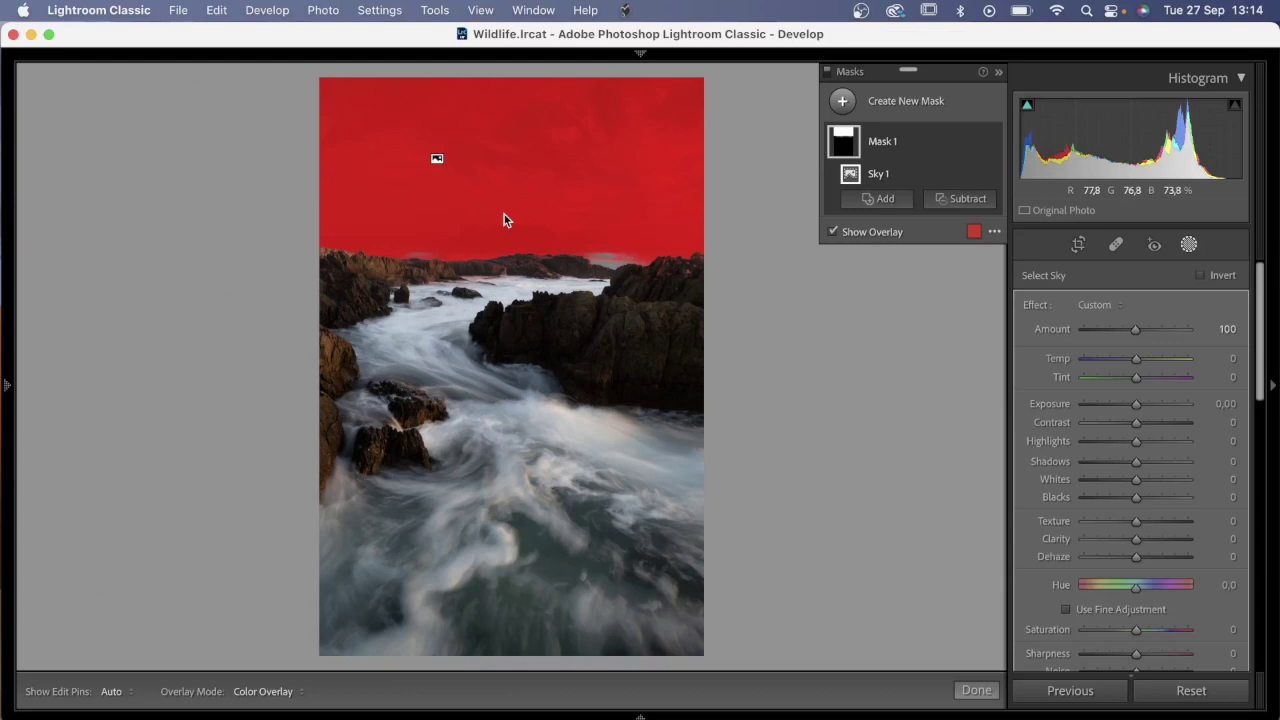
pyautogui.click(890, 143)
pyautogui.doubleClick(890, 143)
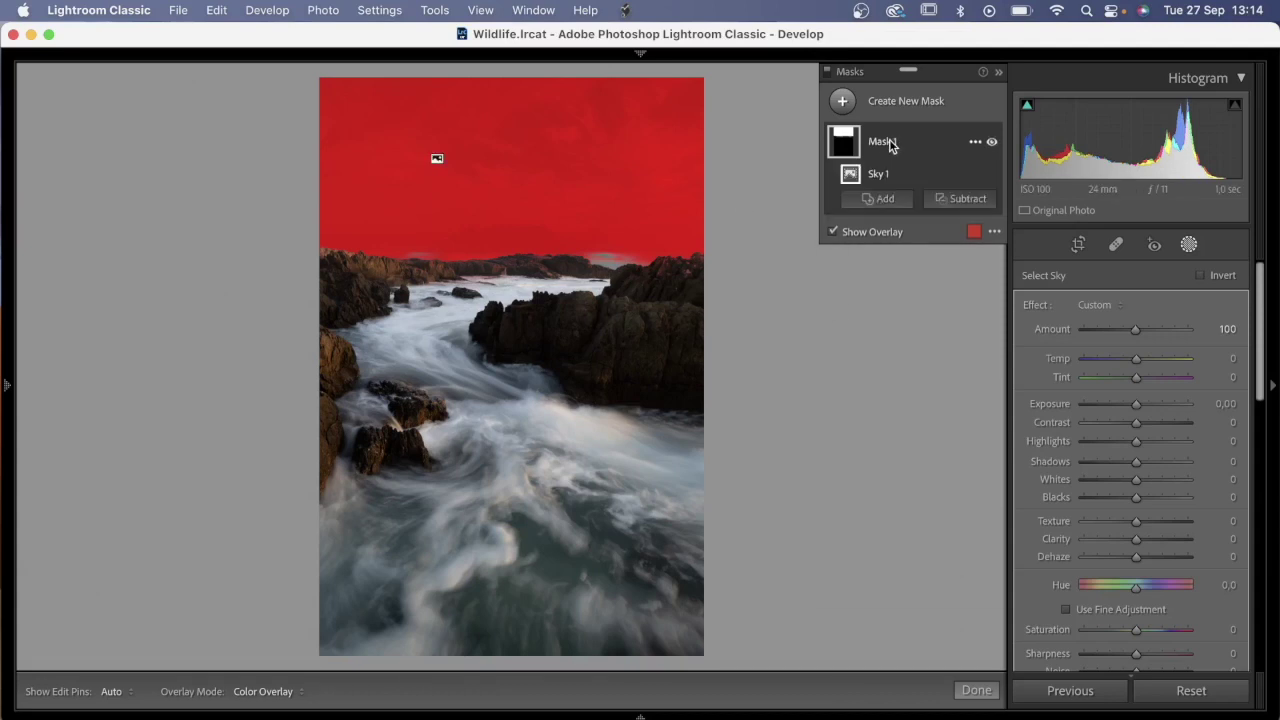
pyautogui.write('sky')
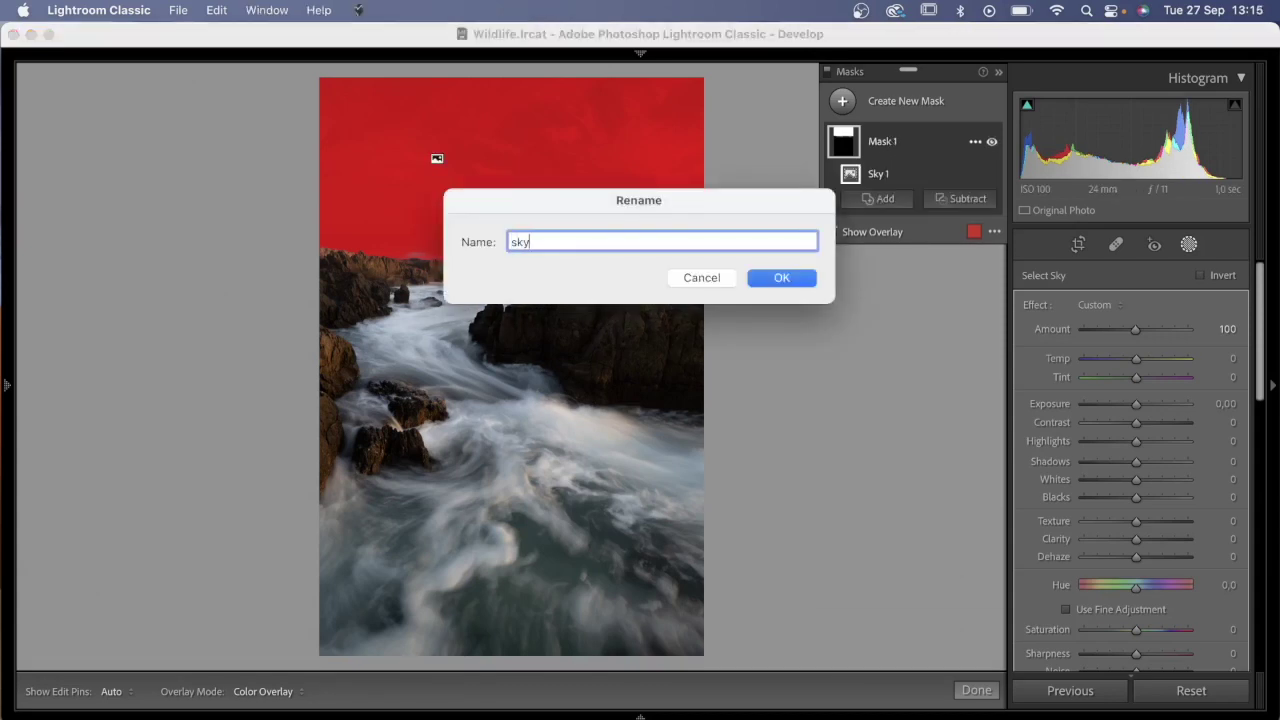
pyautogui.click(781, 277)
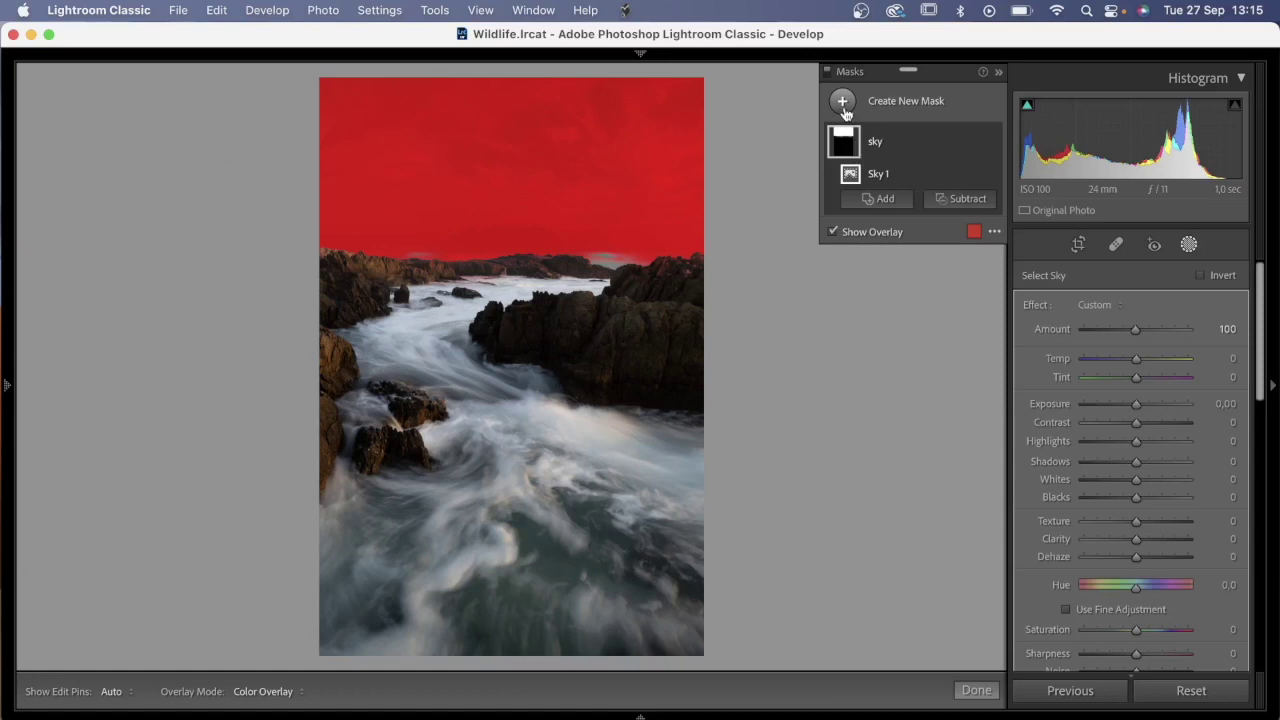
# Add a second Select Sky mask, invert it to cover the rocks and water, and rename it foreground.
pyautogui.click(843, 108)
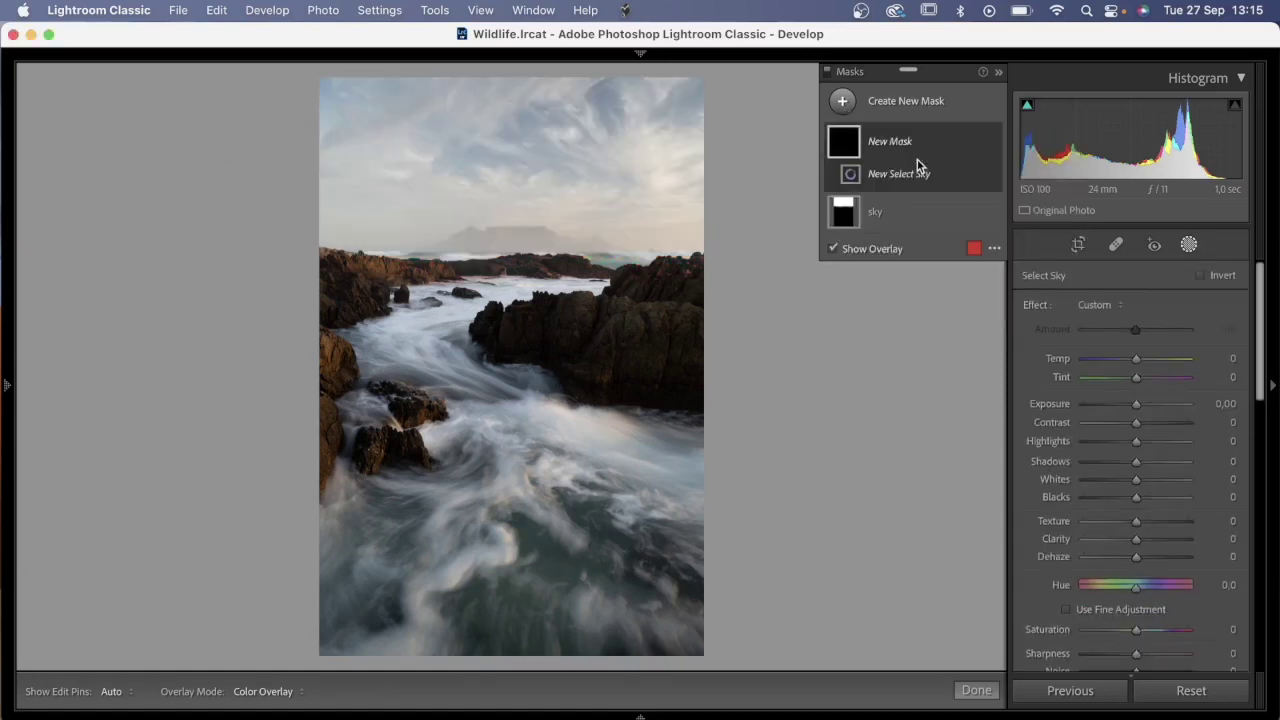
pyautogui.click(1202, 276)
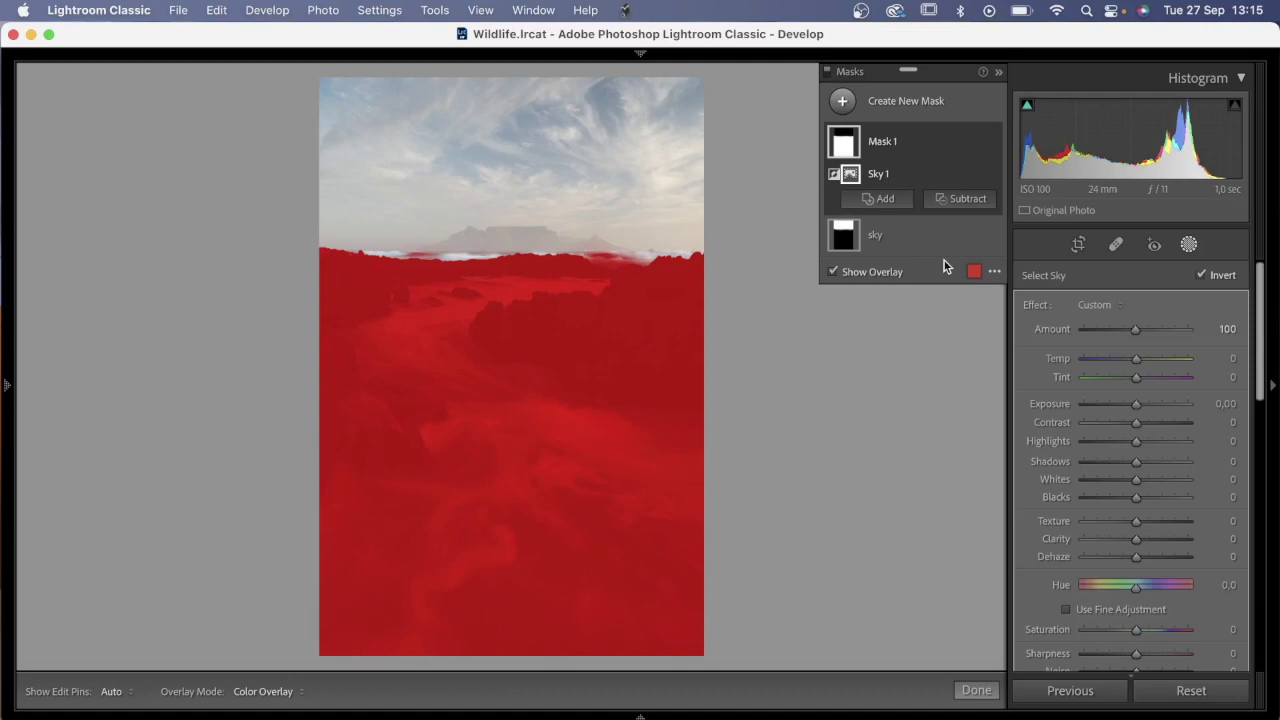
pyautogui.moveTo(840, 150)
pyautogui.click(881, 147)
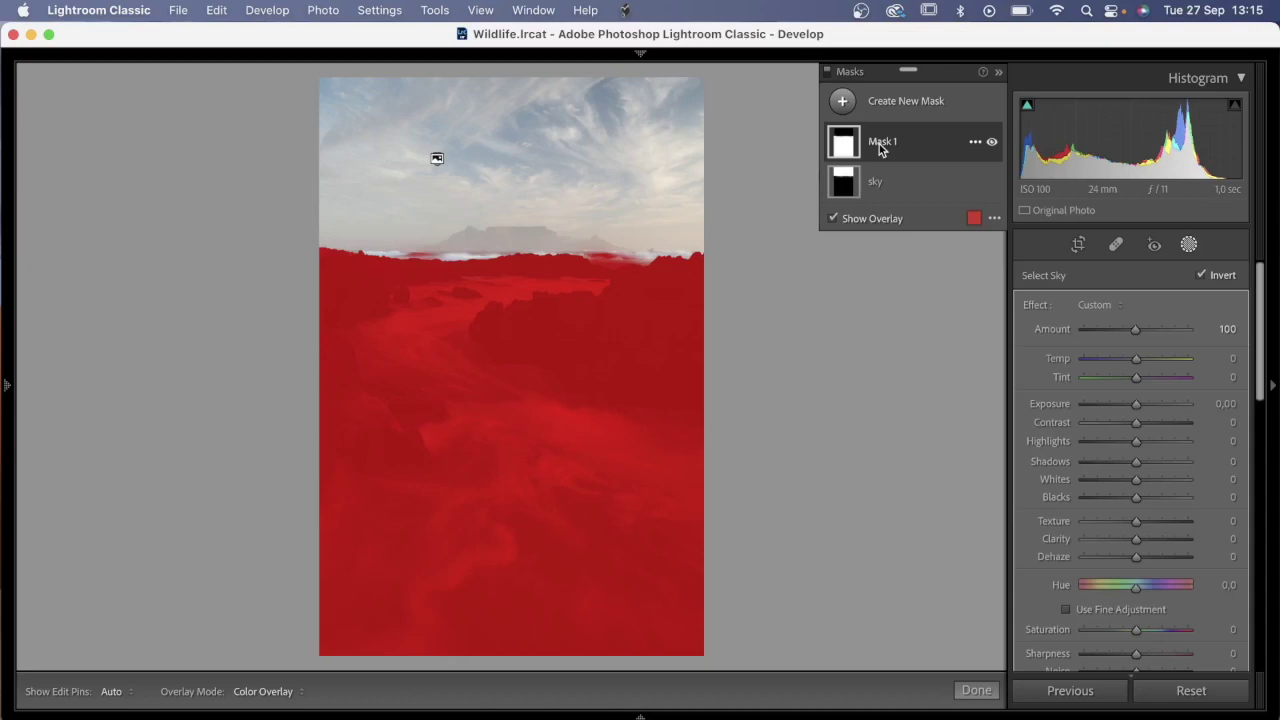
pyautogui.doubleClick(879, 144)
pyautogui.write('fore')
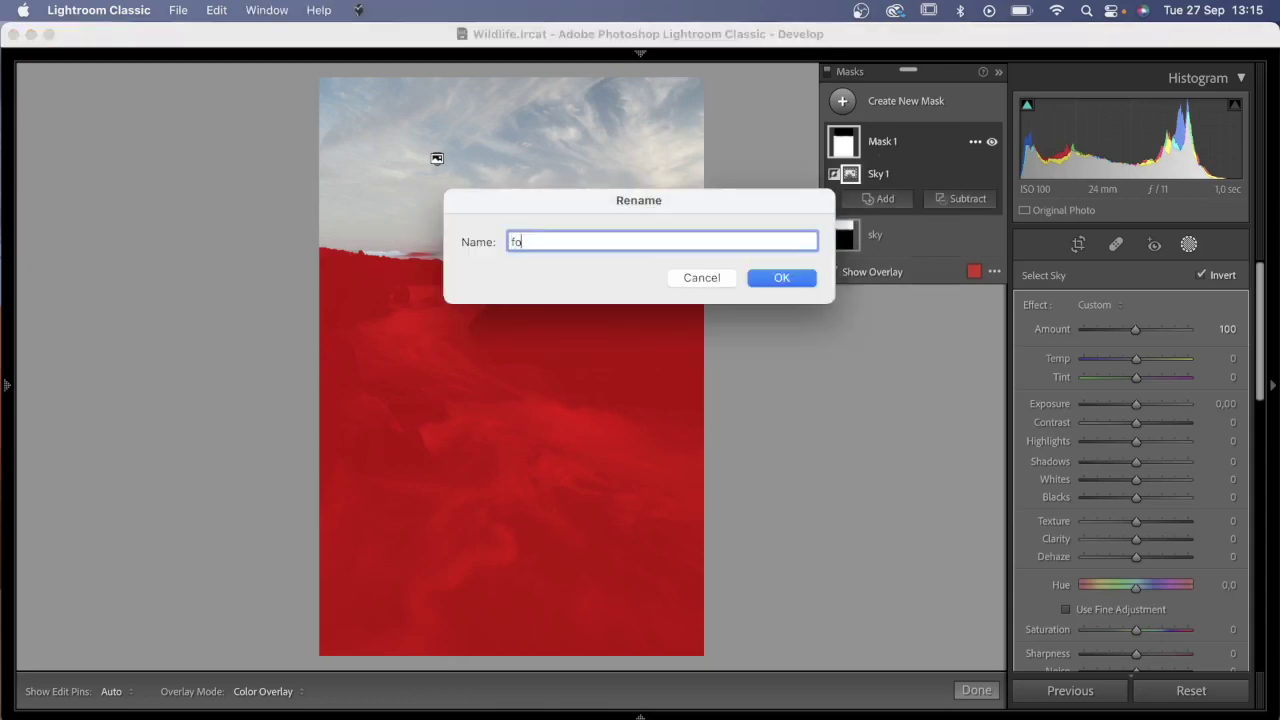
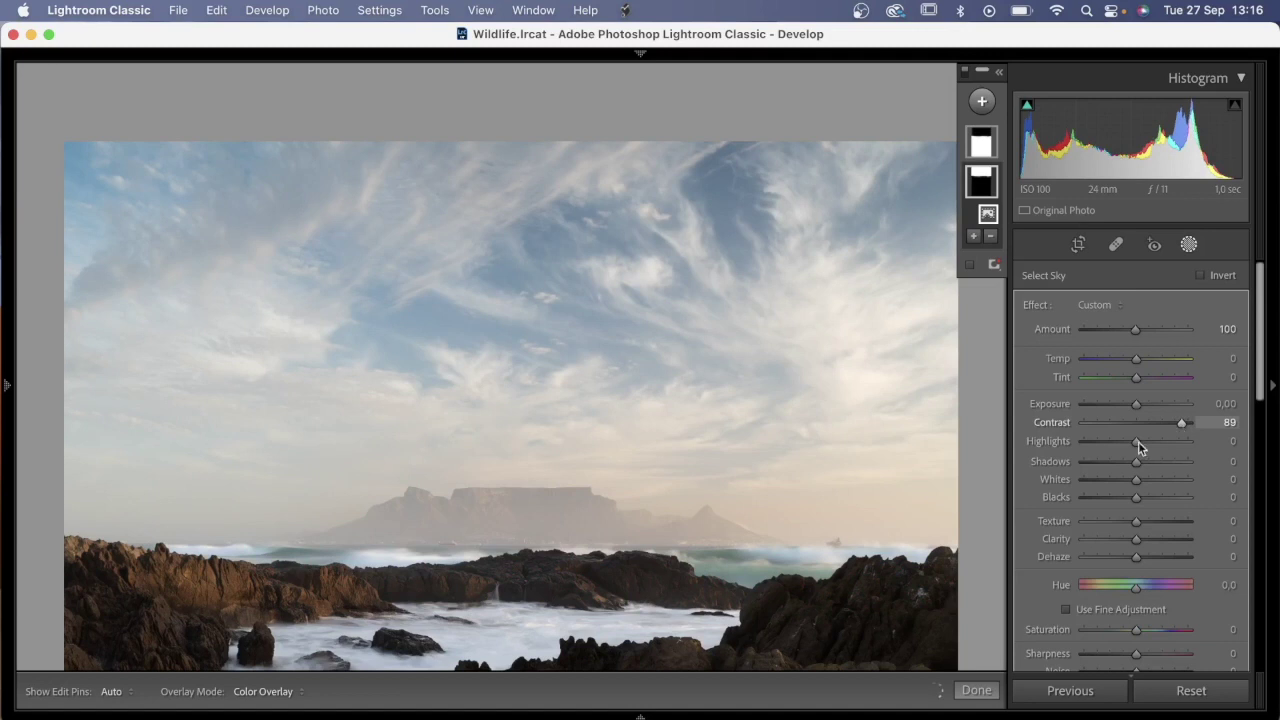
# Set the sky mask's Dehaze to 19, Clarity to 9, Texture to 7 and Whites to 9.
pyautogui.scroll(-1, 1138, 441)
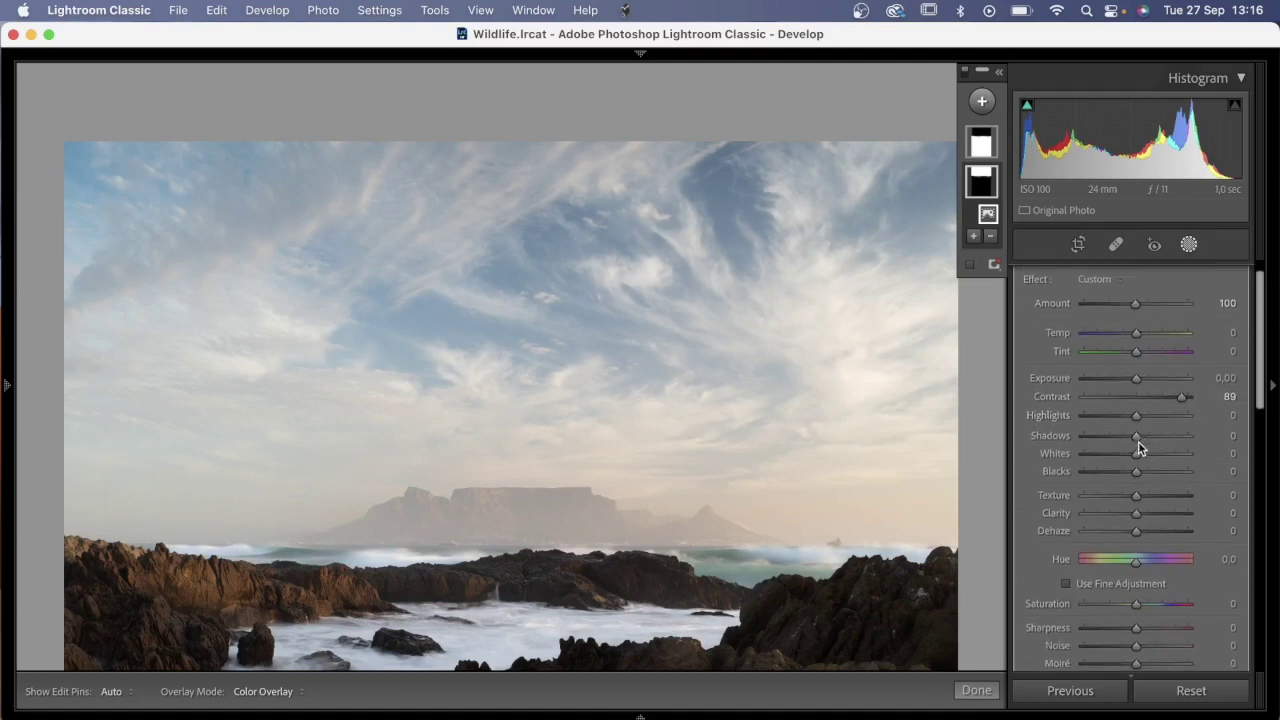
pyautogui.scroll(-1, 1138, 441)
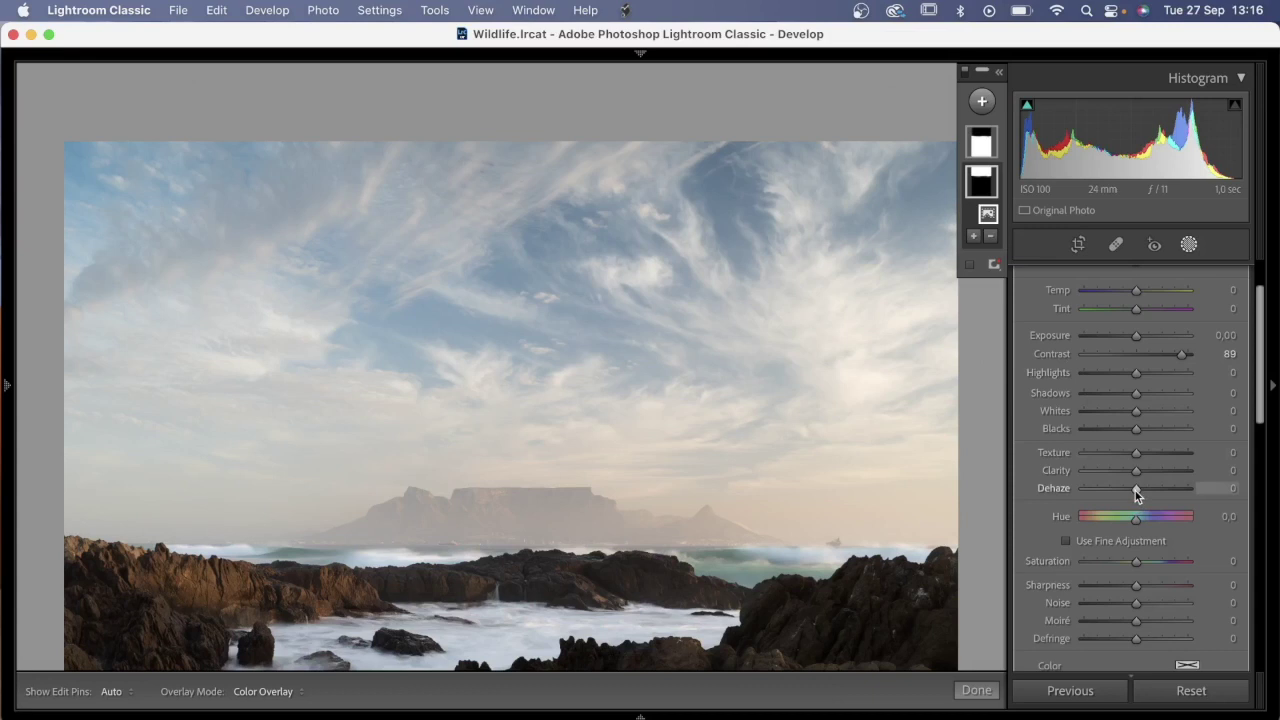
pyautogui.moveTo(1135, 491); pyautogui.dragTo(1144, 490)
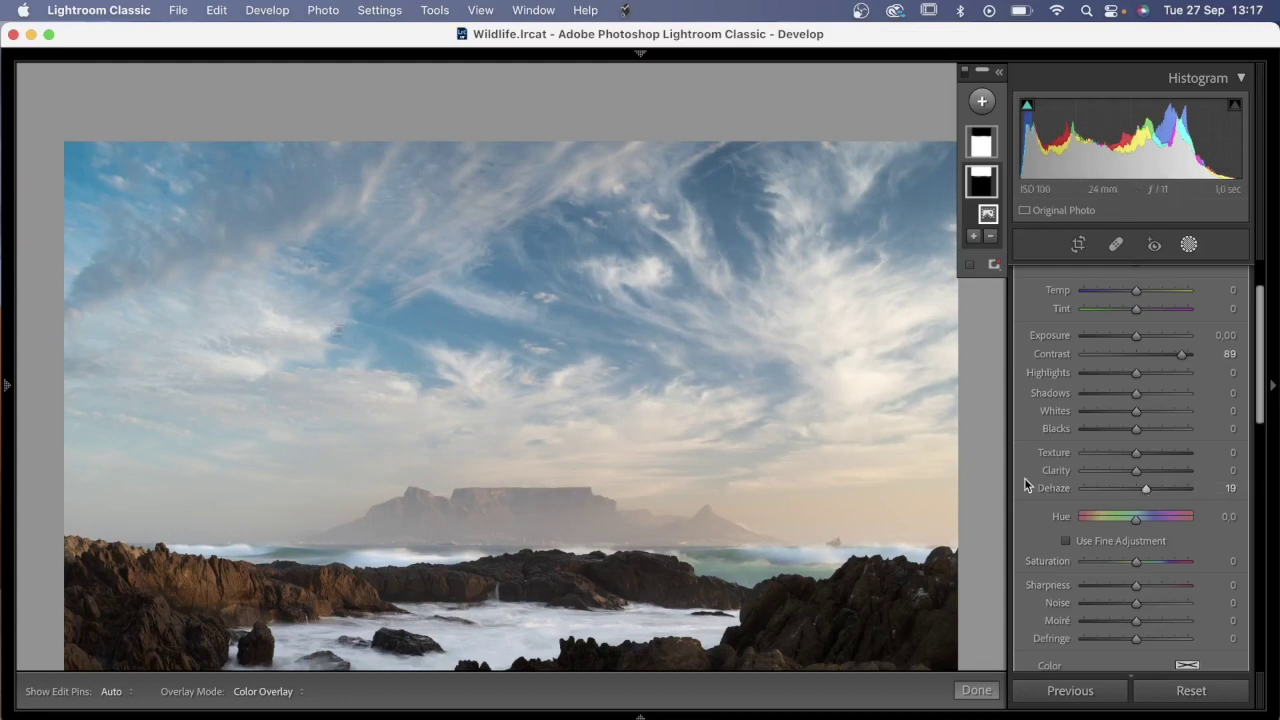
pyautogui.moveTo(1135, 470); pyautogui.dragTo(1141, 476)
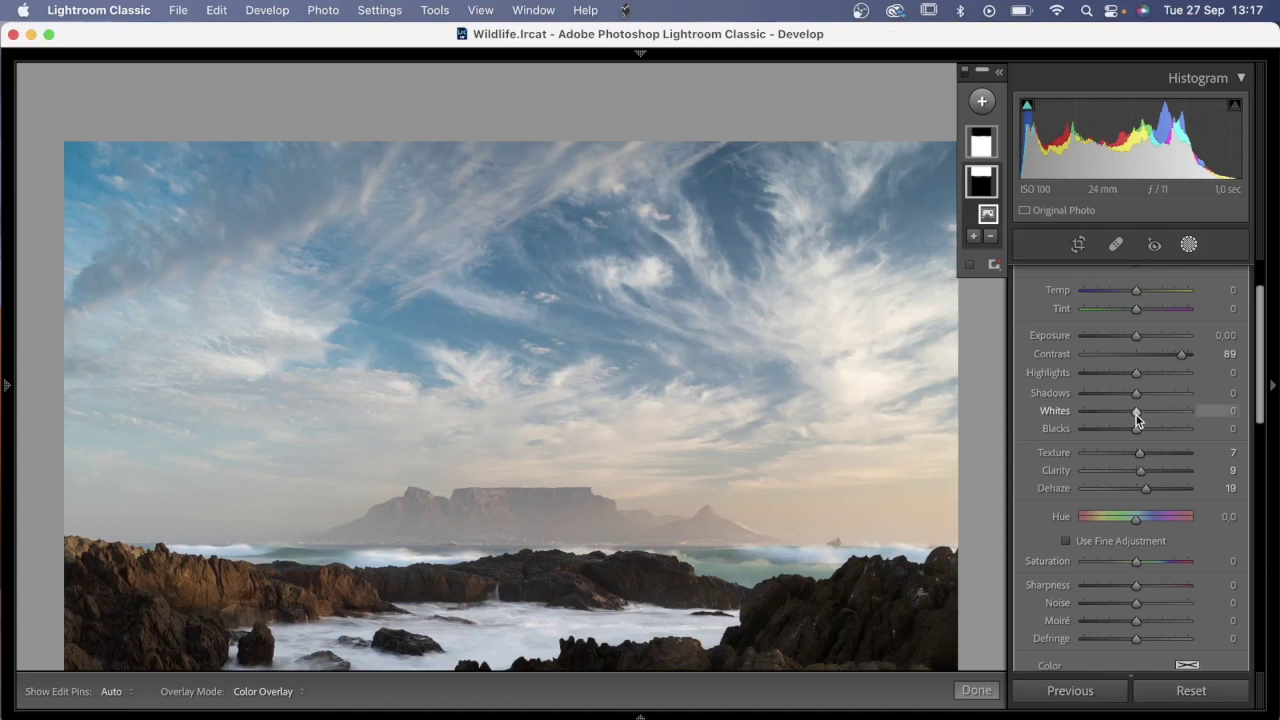
pyautogui.moveTo(1141, 413); pyautogui.dragTo(1141, 413)
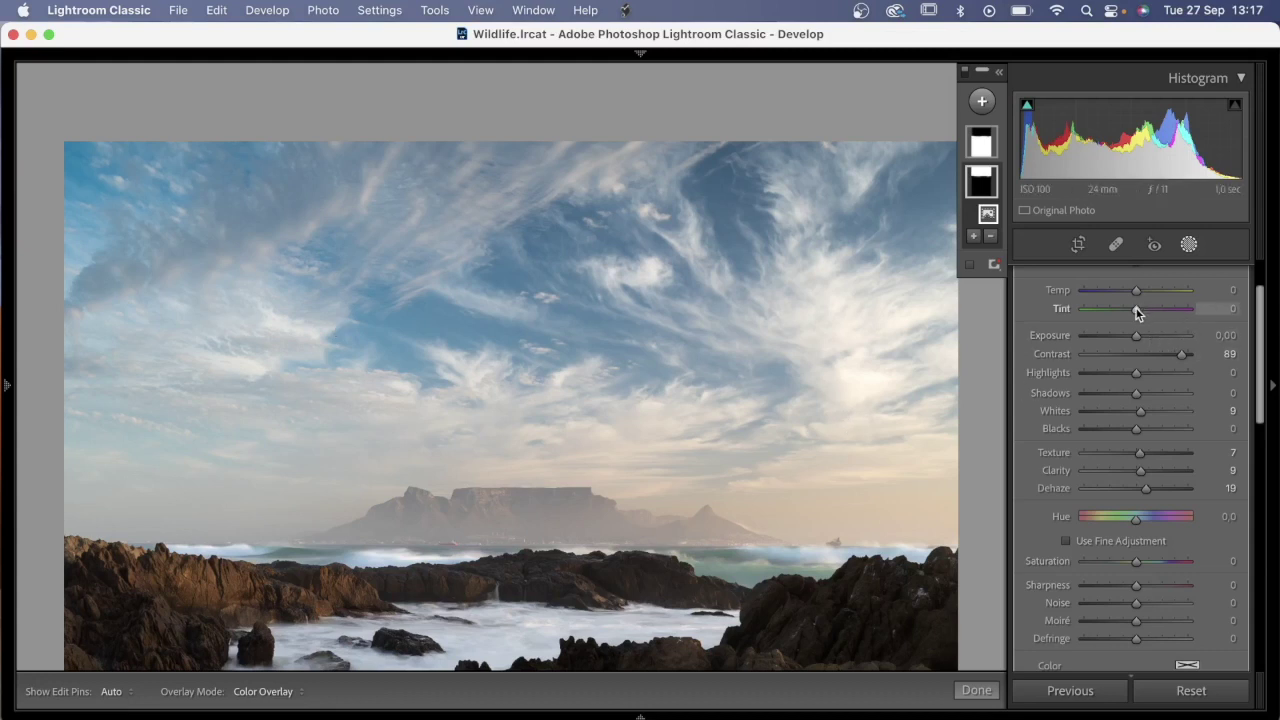
# Set the sky mask's Tint to 12 and Temp to -7, and finish masking.
pyautogui.moveTo(1136, 308); pyautogui.dragTo(1139, 308)
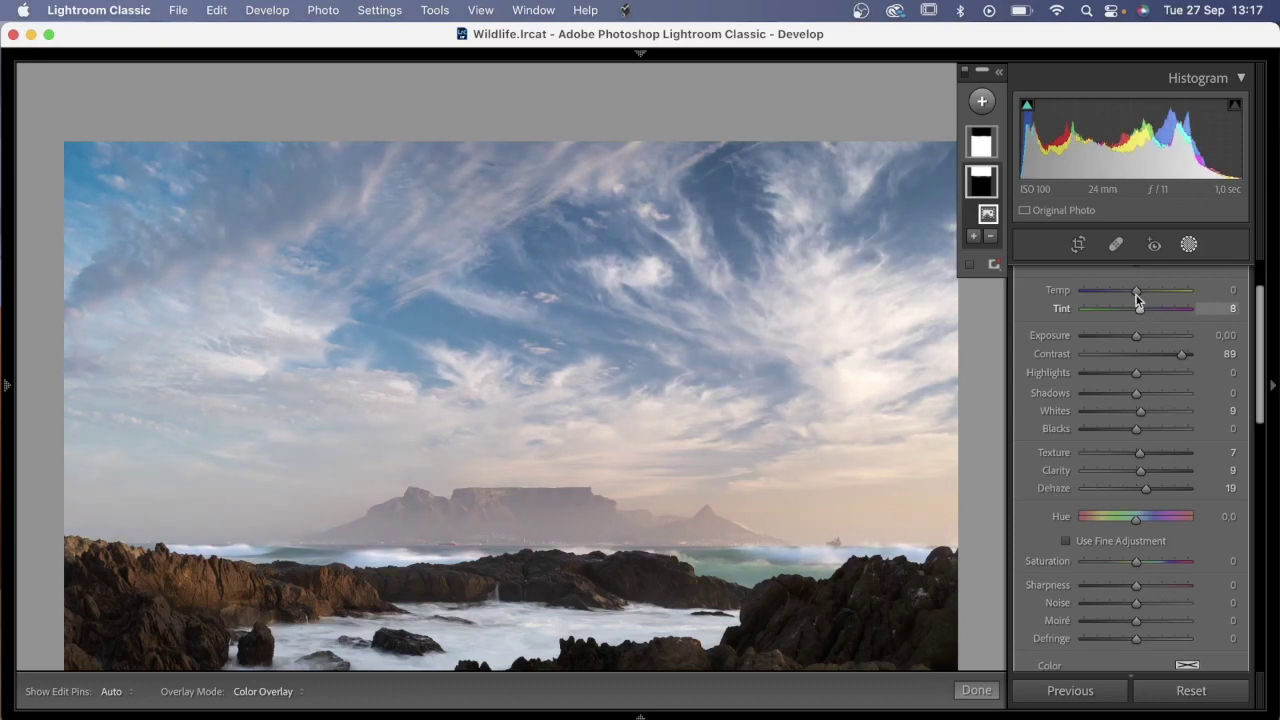
pyautogui.moveTo(1132, 291); pyautogui.dragTo(1143, 316)
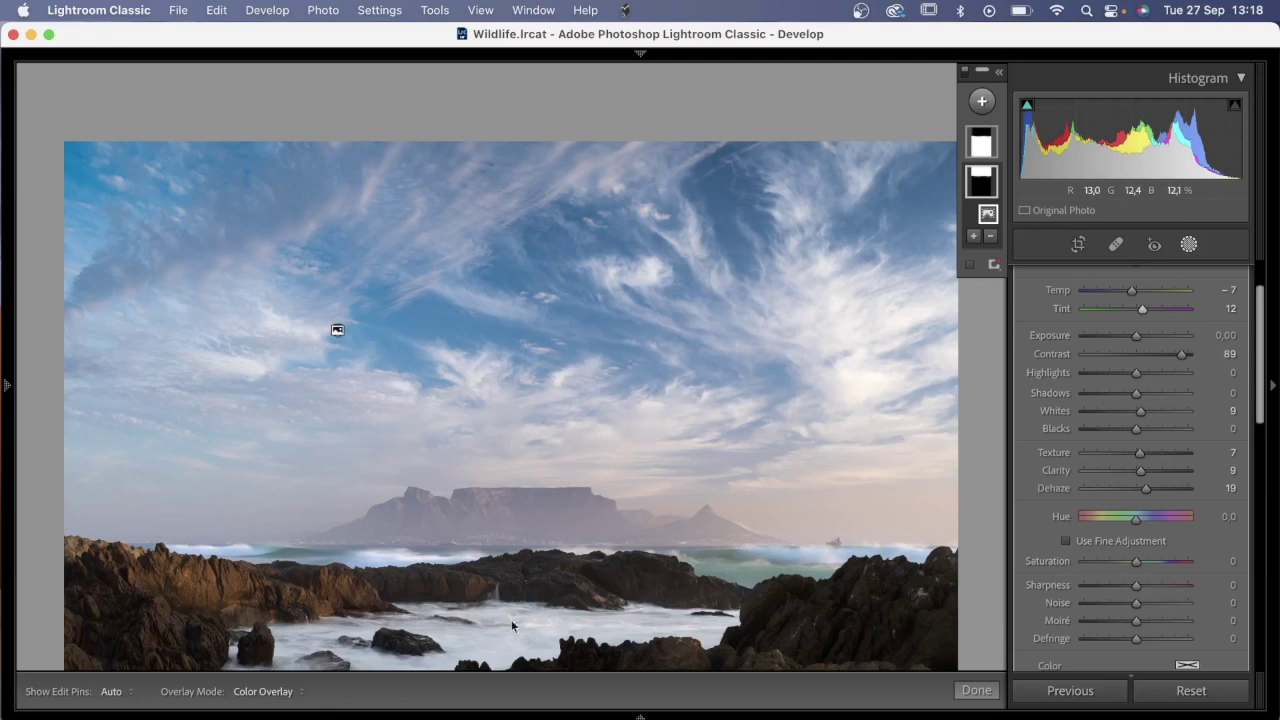
pyautogui.click(976, 690)
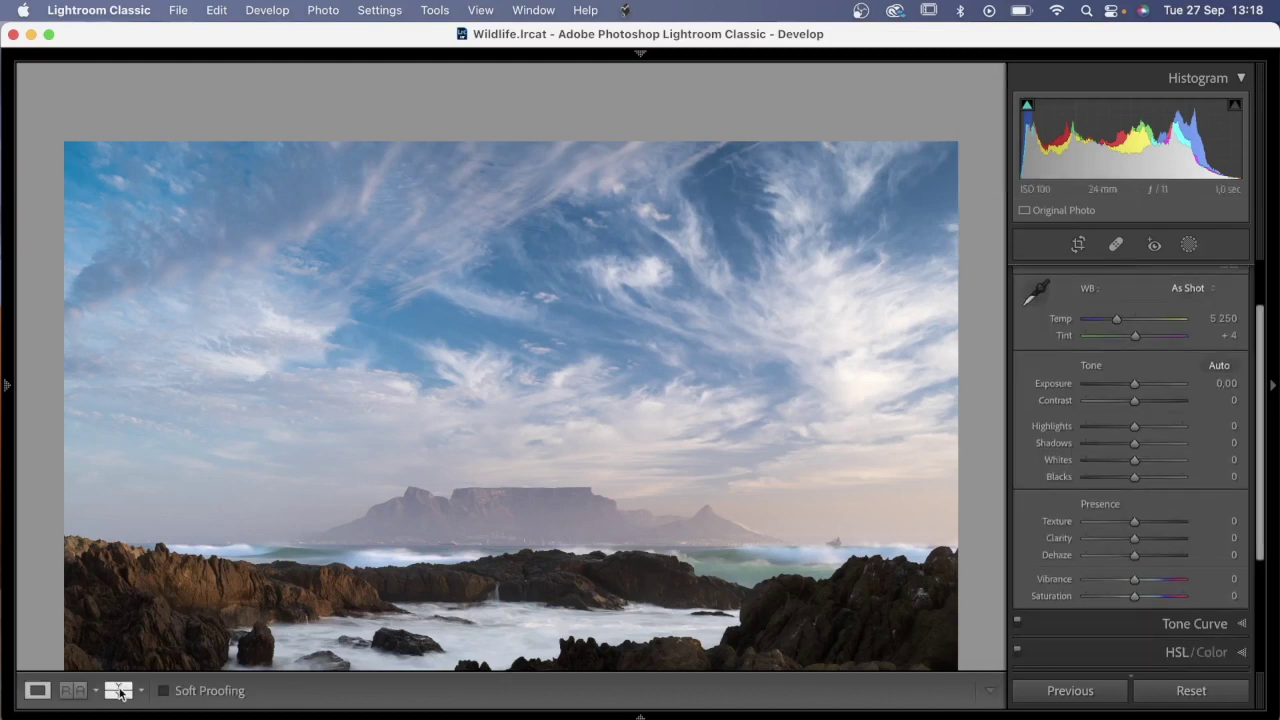
# Compare the sky edit with the original in split and side-by-side before/after views, and return to the single view.
pyautogui.click(119, 690)
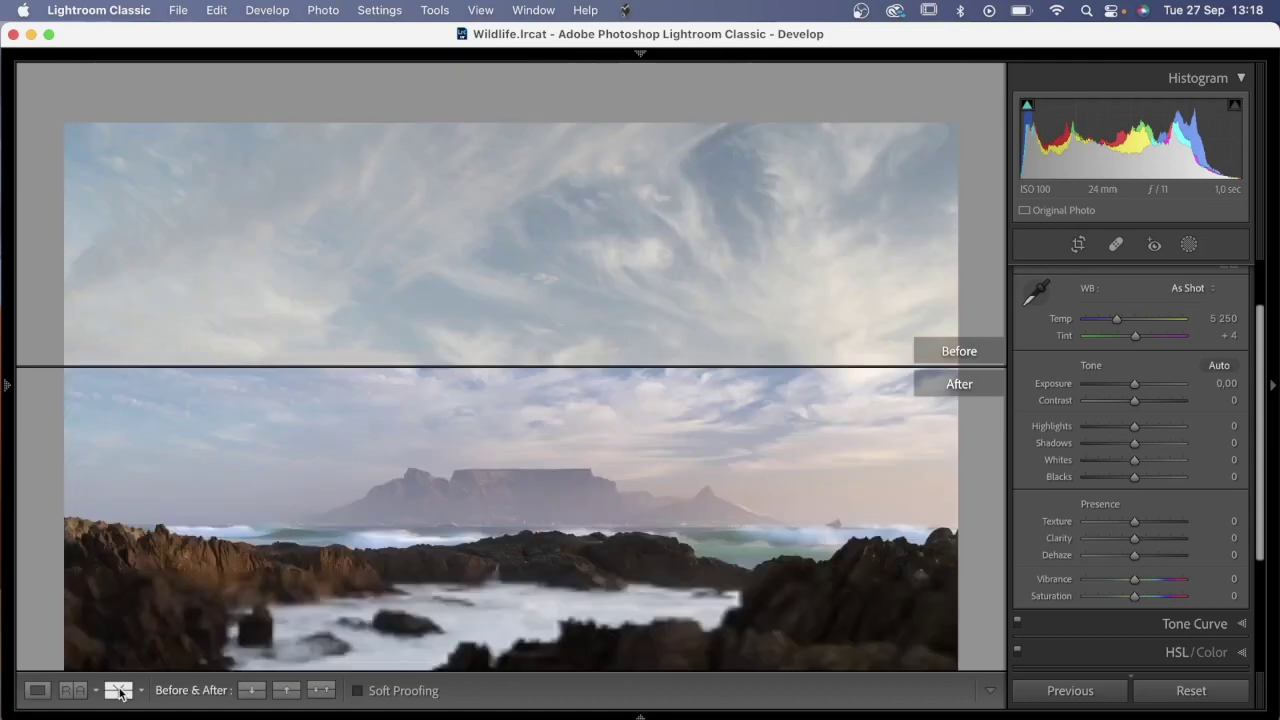
pyautogui.click(119, 690)
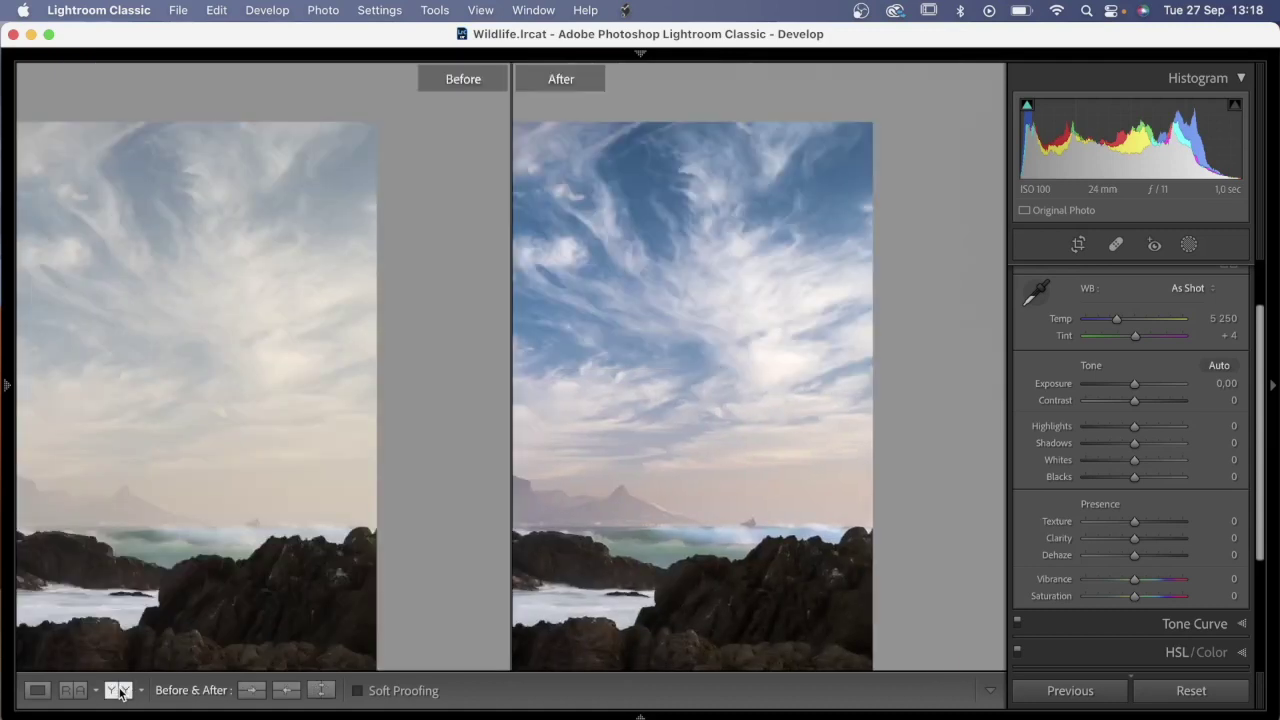
pyautogui.click(722, 405)
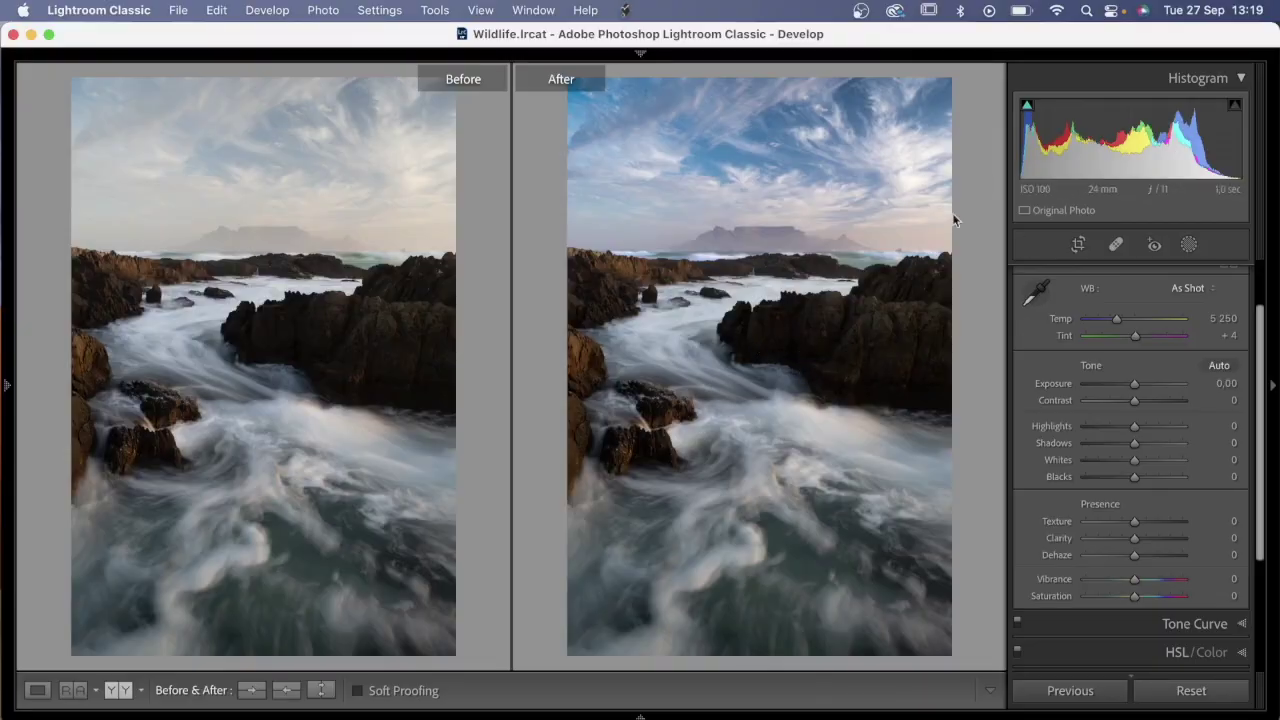
pyautogui.click(37, 690)
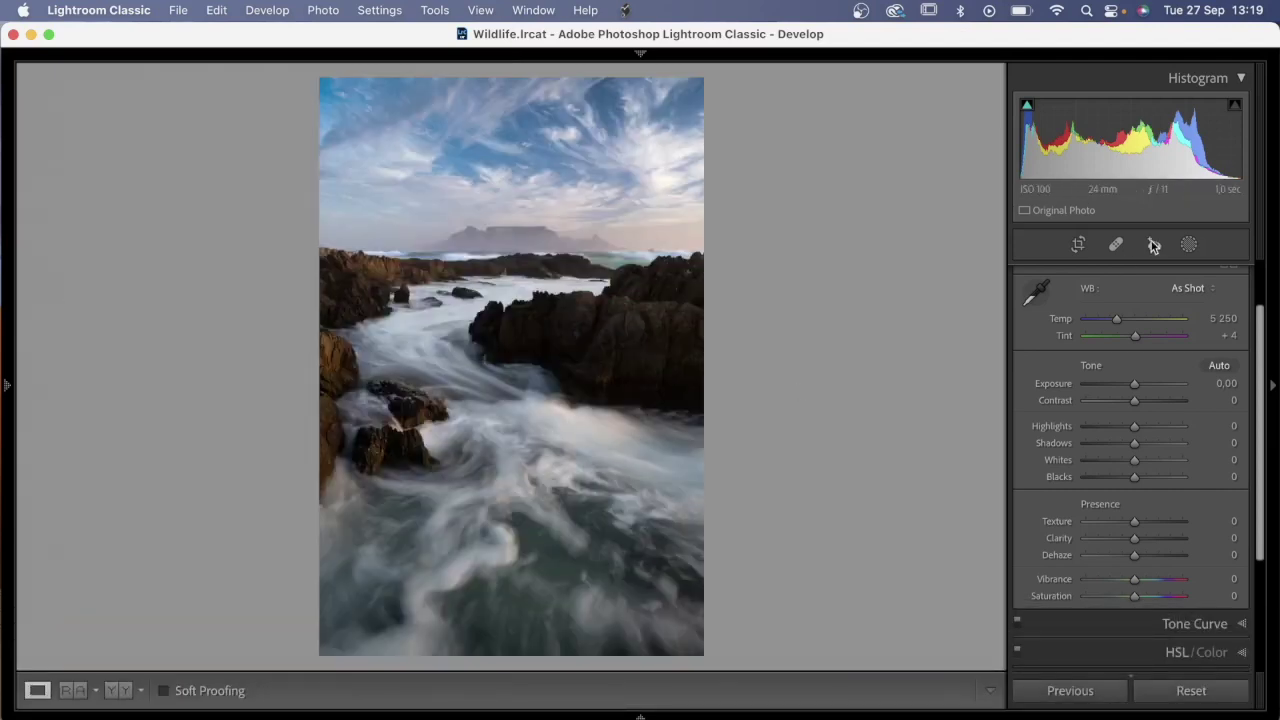
# Select the foreground mask with its overlay hidden and set its Shadows to 35.
pyautogui.click(1189, 245)
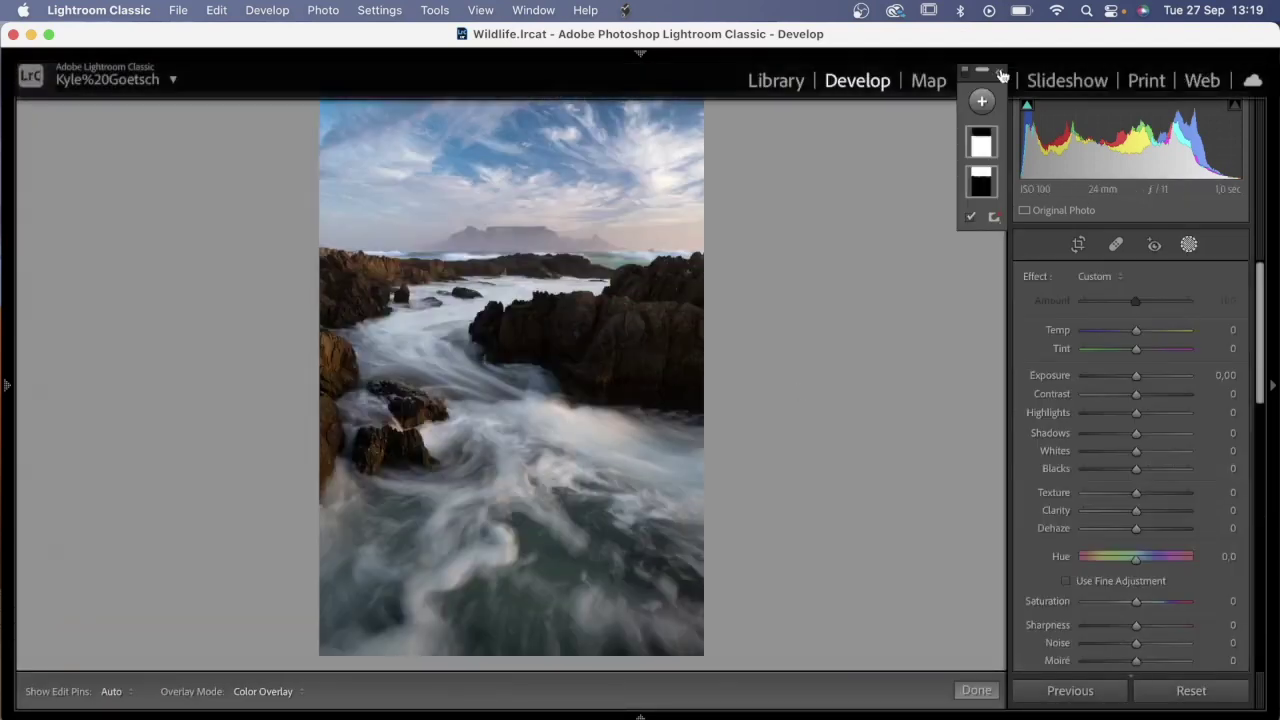
pyautogui.click(1001, 77)
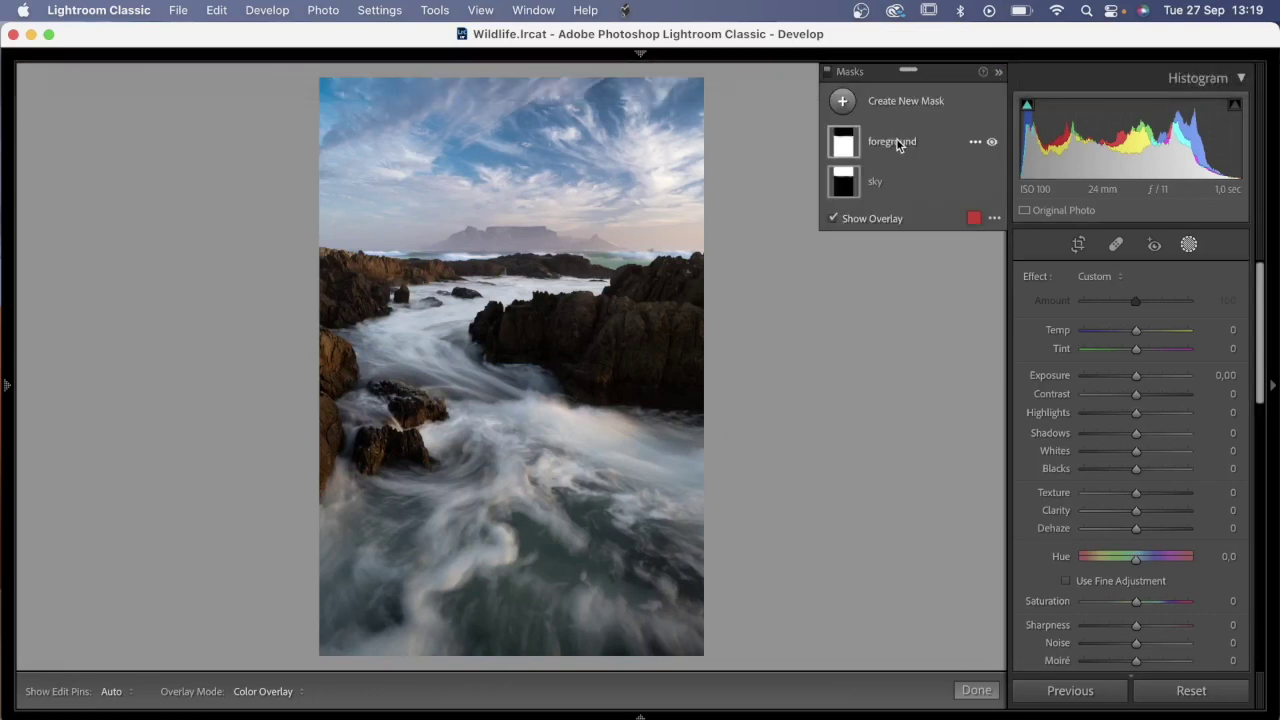
pyautogui.click(895, 143)
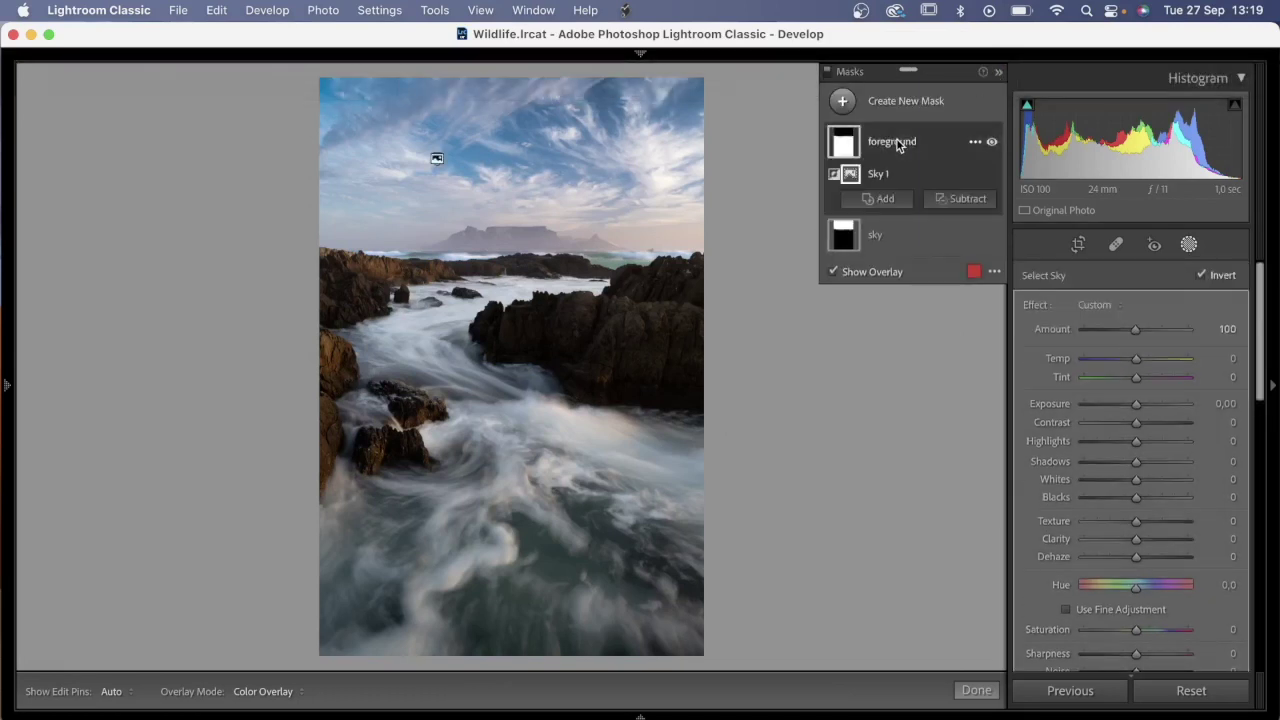
pyautogui.press('o')
pyautogui.click(1142, 462)
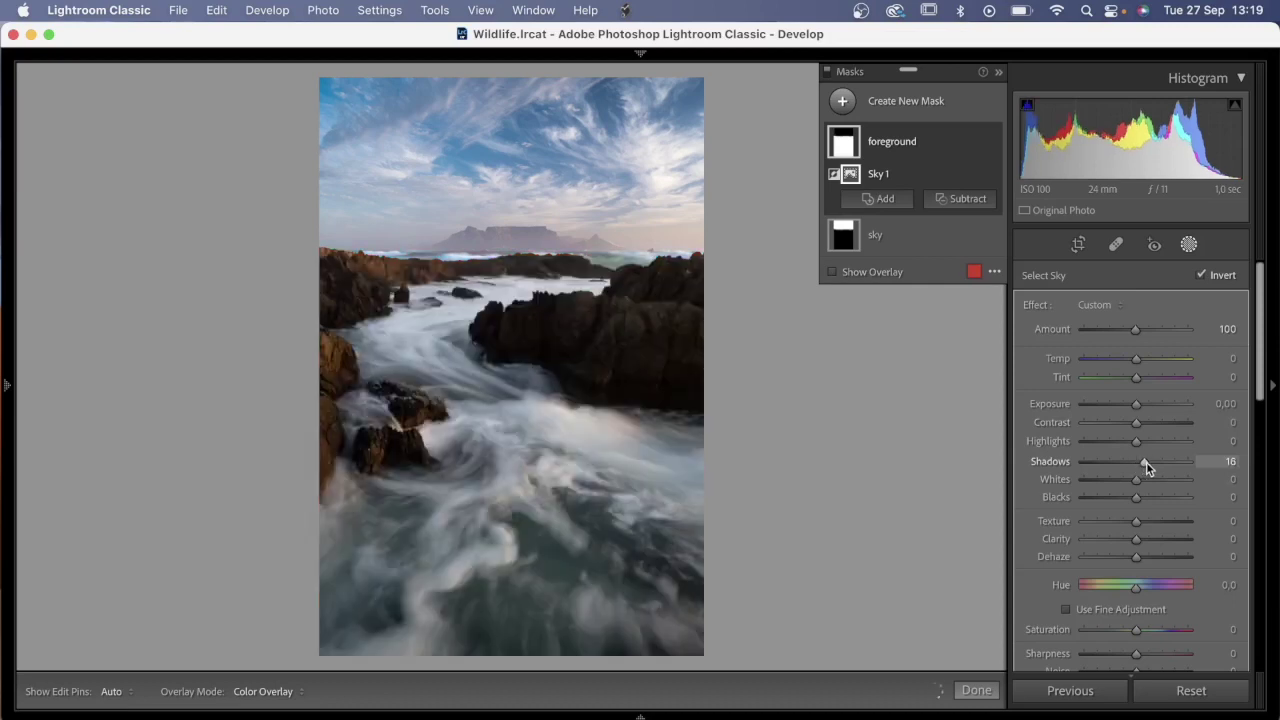
pyautogui.moveTo(1142, 462); pyautogui.dragTo(1153, 461)
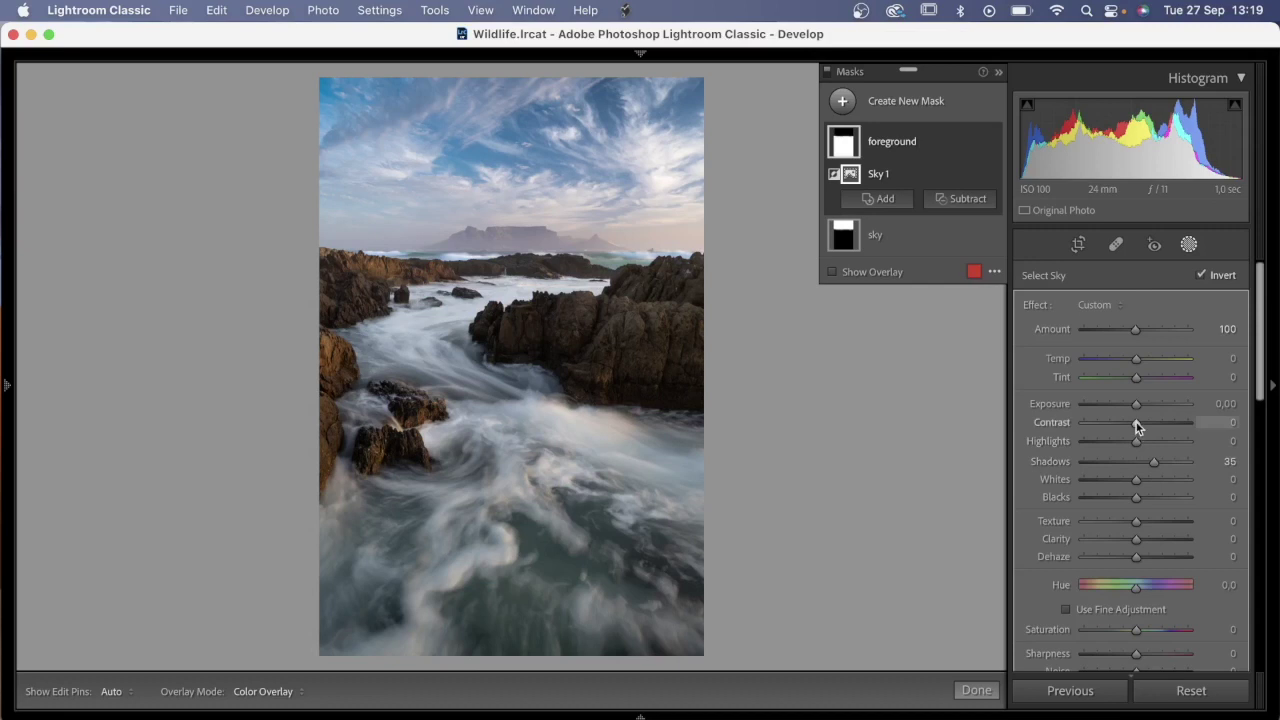
# Set the foreground mask's Contrast to -8, Texture to -4, Clarity to -5, Temp to -5 and Tint to 3, and raise Whites above 15.
pyautogui.moveTo(1135, 422); pyautogui.dragTo(1131, 421)
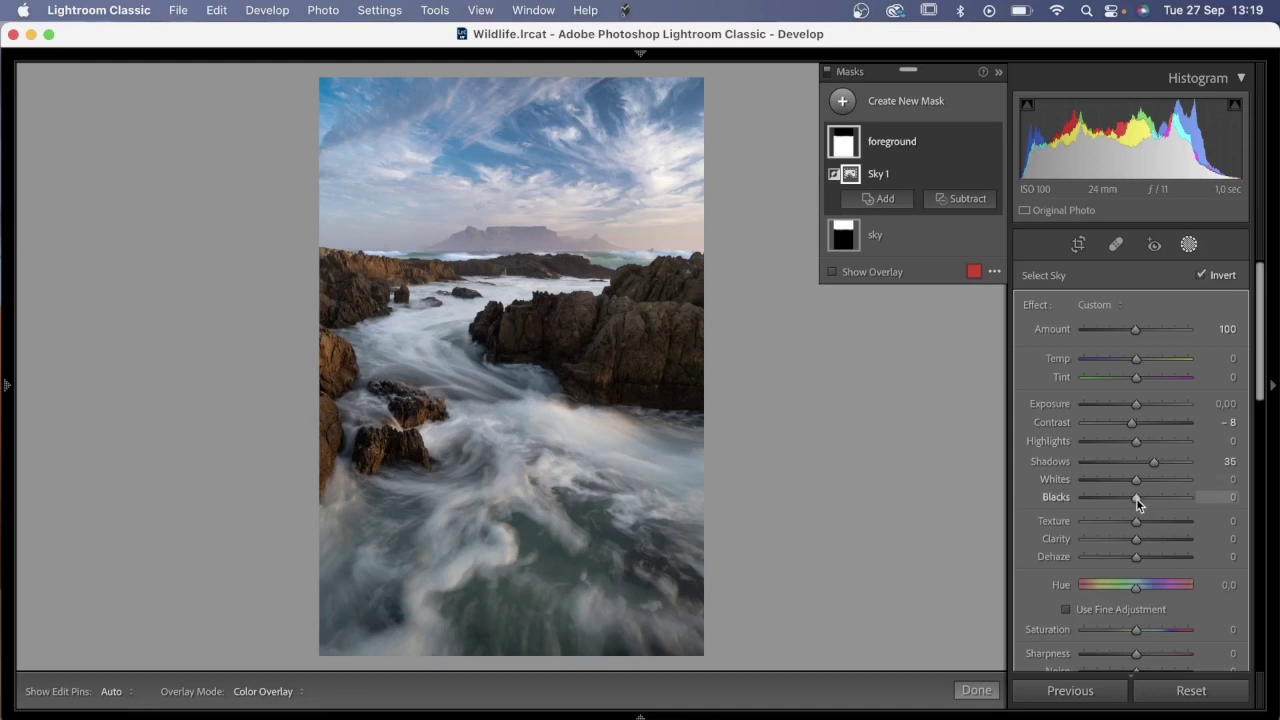
pyautogui.moveTo(1140, 482); pyautogui.dragTo(1142, 482)
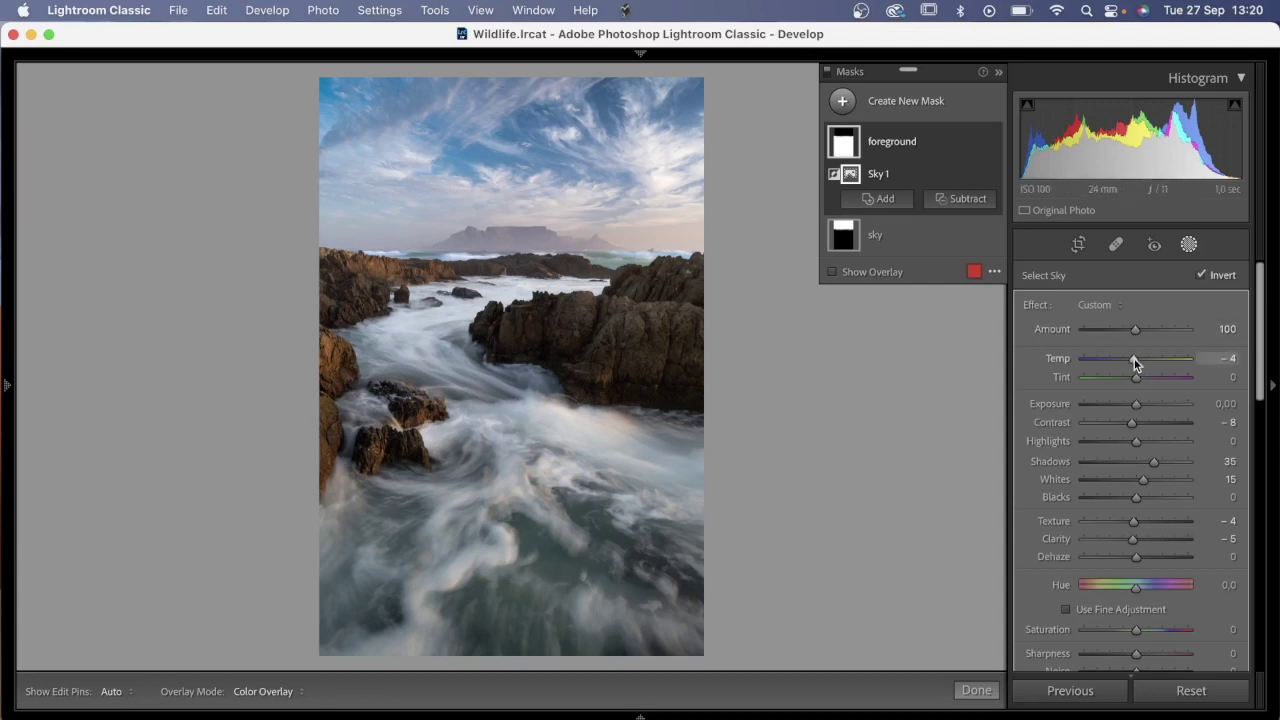
pyautogui.press('Down')
pyautogui.moveTo(1135, 377); pyautogui.dragTo(1136, 380)
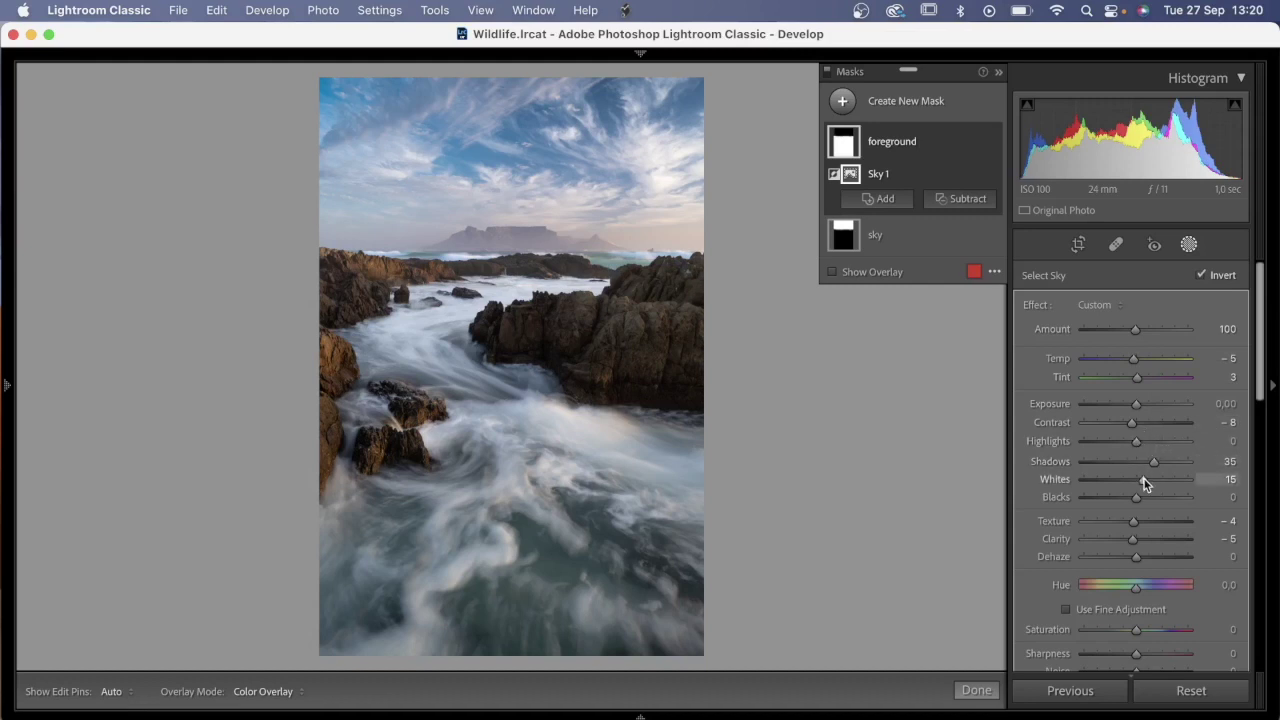
pyautogui.moveTo(1144, 479); pyautogui.dragTo(1156, 484)
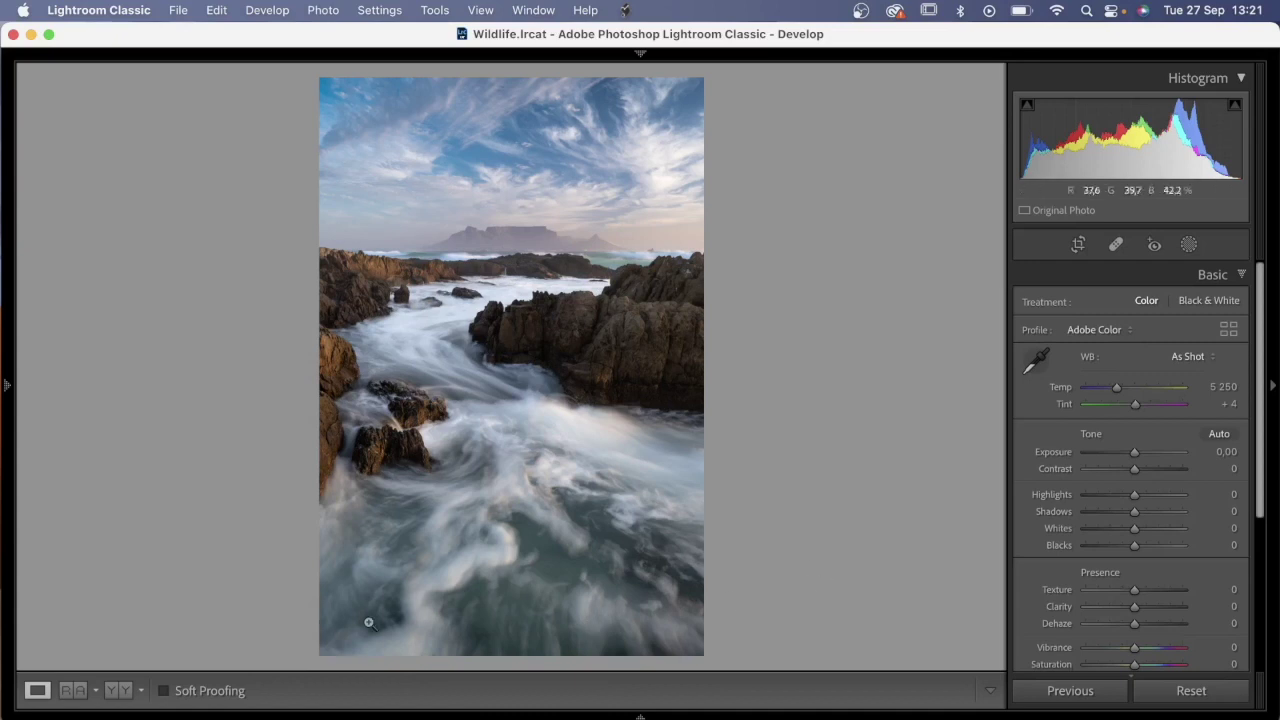
# Compare the foreground edit with the original side by side, and return to the single view.
pyautogui.click(120, 691)
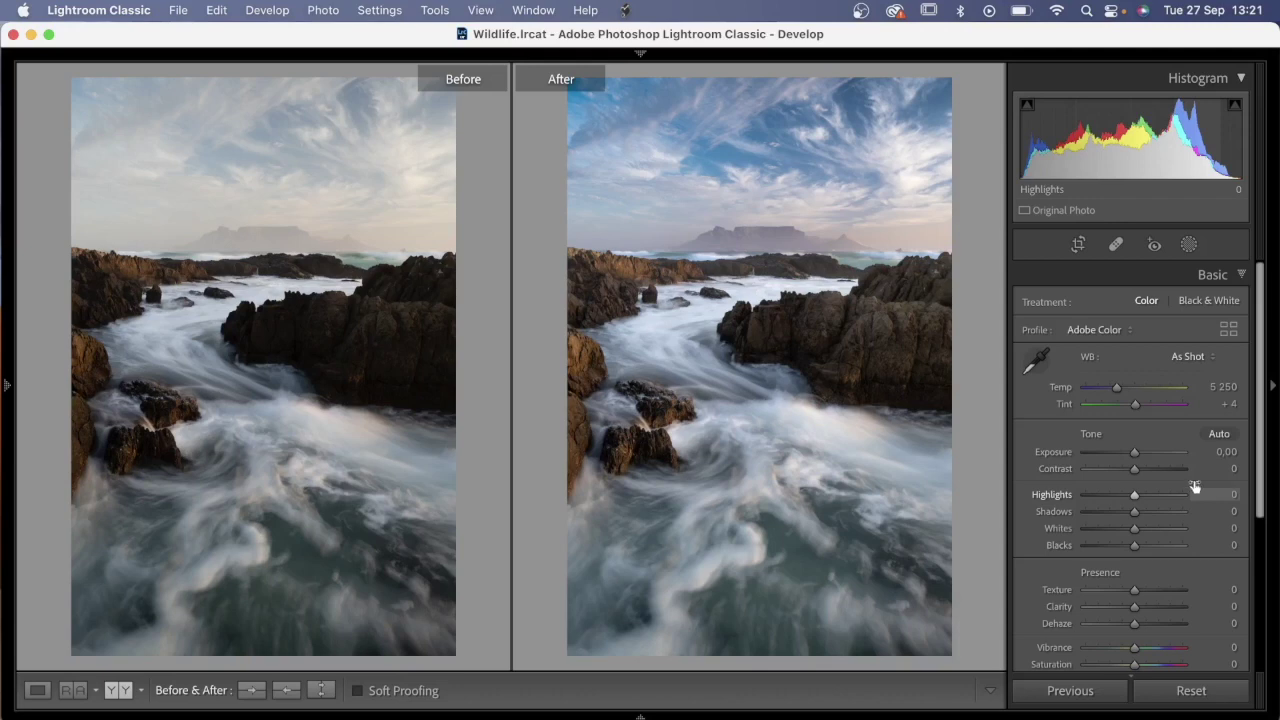
pyautogui.click(36, 690)
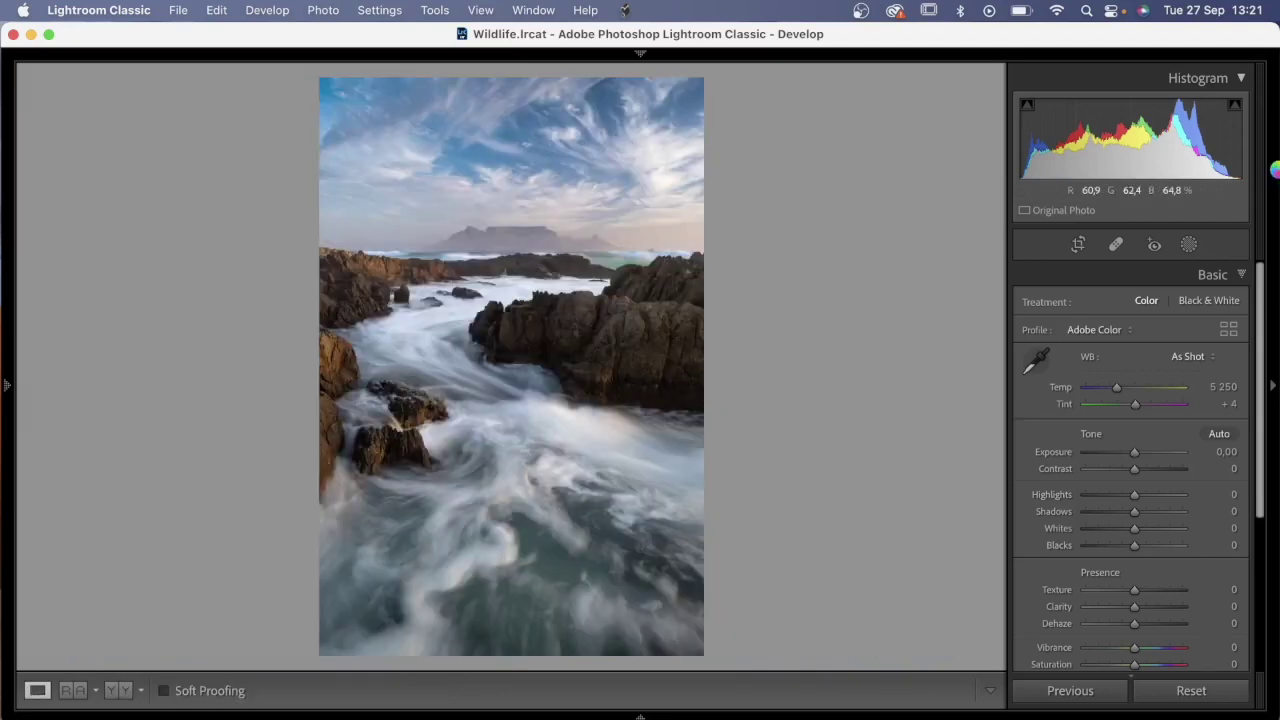
# Add a linear gradient mask over the water in the lower foreground, fading out upward around the middle of the photo.
pyautogui.click(1190, 246)
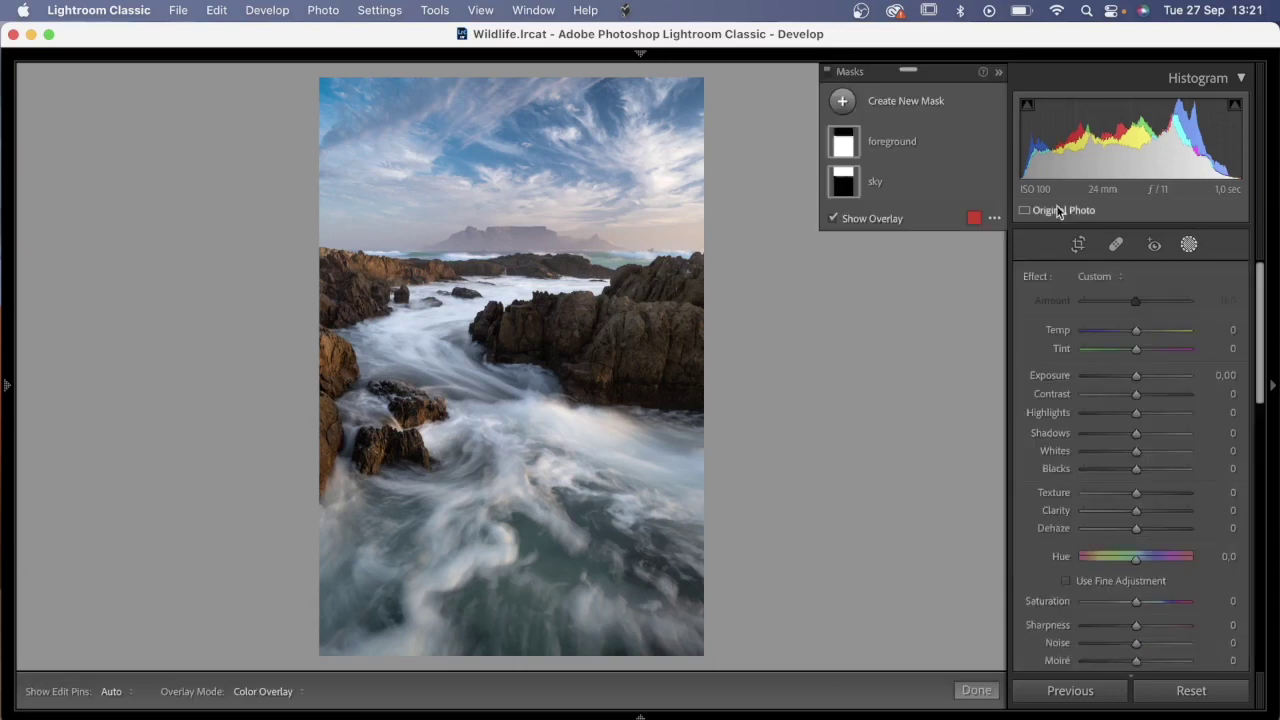
pyautogui.click(843, 102)
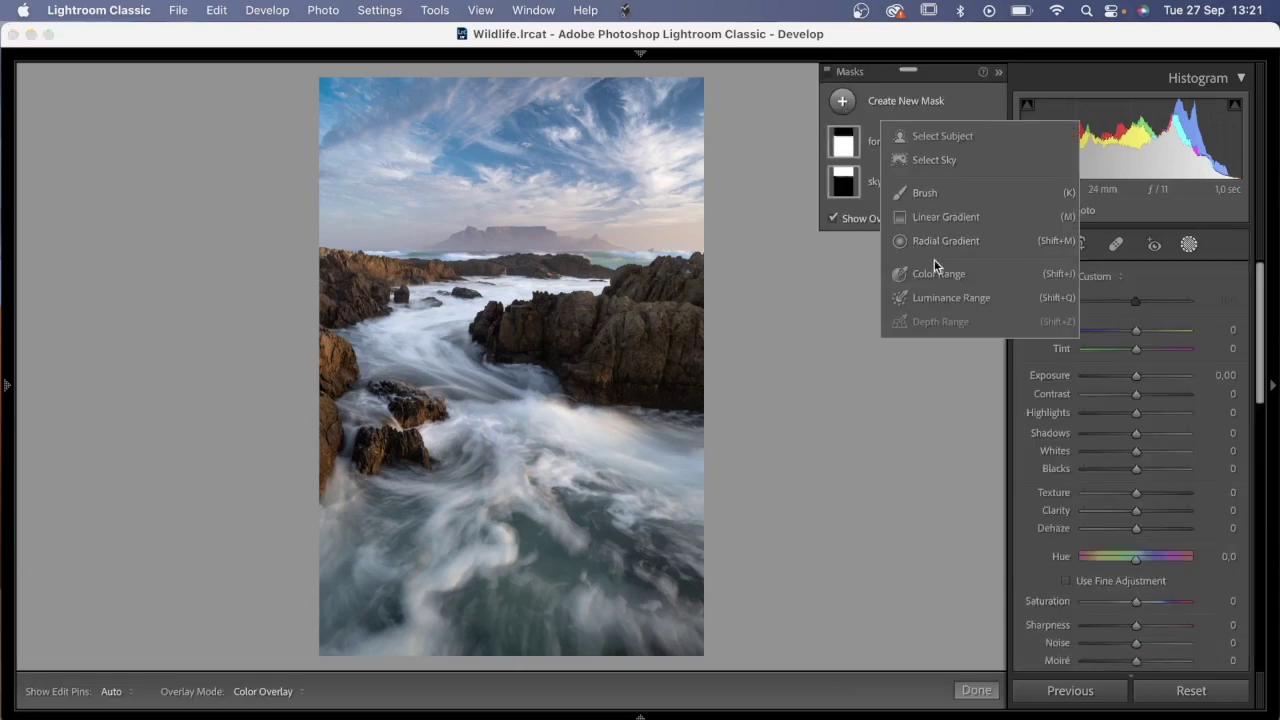
pyautogui.click(947, 216)
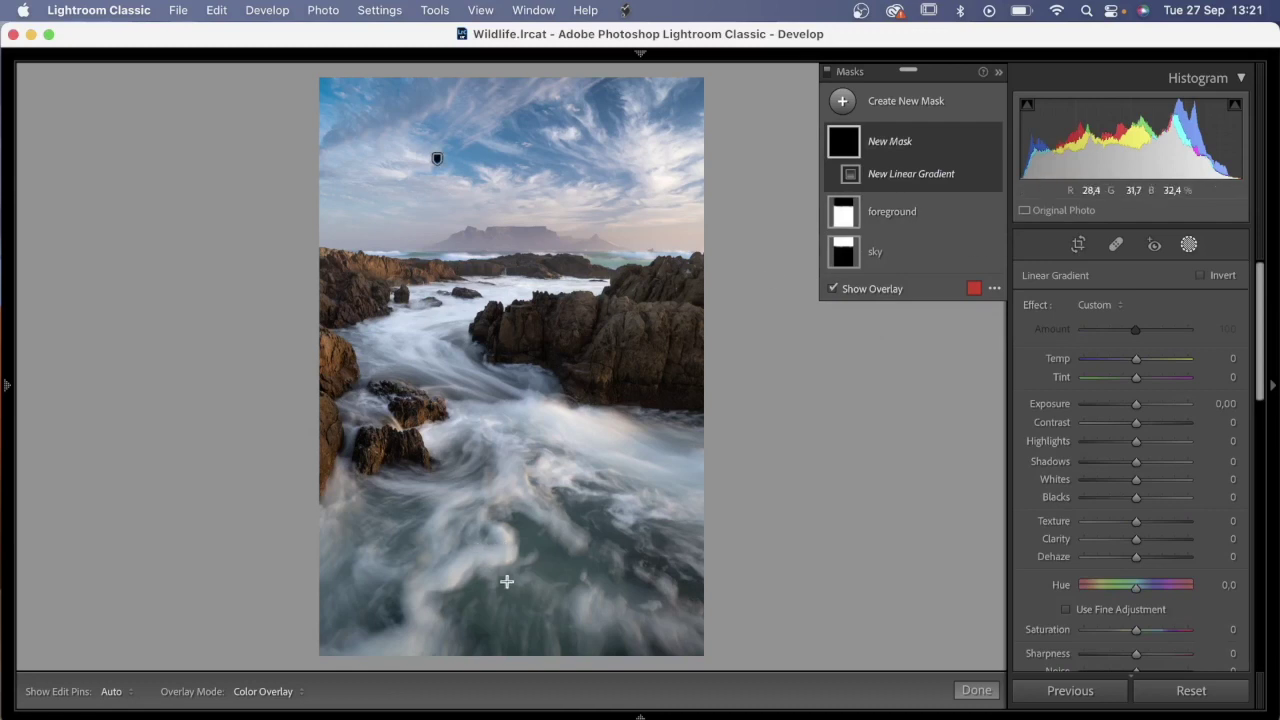
pyautogui.moveTo(507, 581)
pyautogui.mouseDown()
pyautogui.moveTo(523, 428)
pyautogui.moveTo(506, 414)
pyautogui.mouseUp()
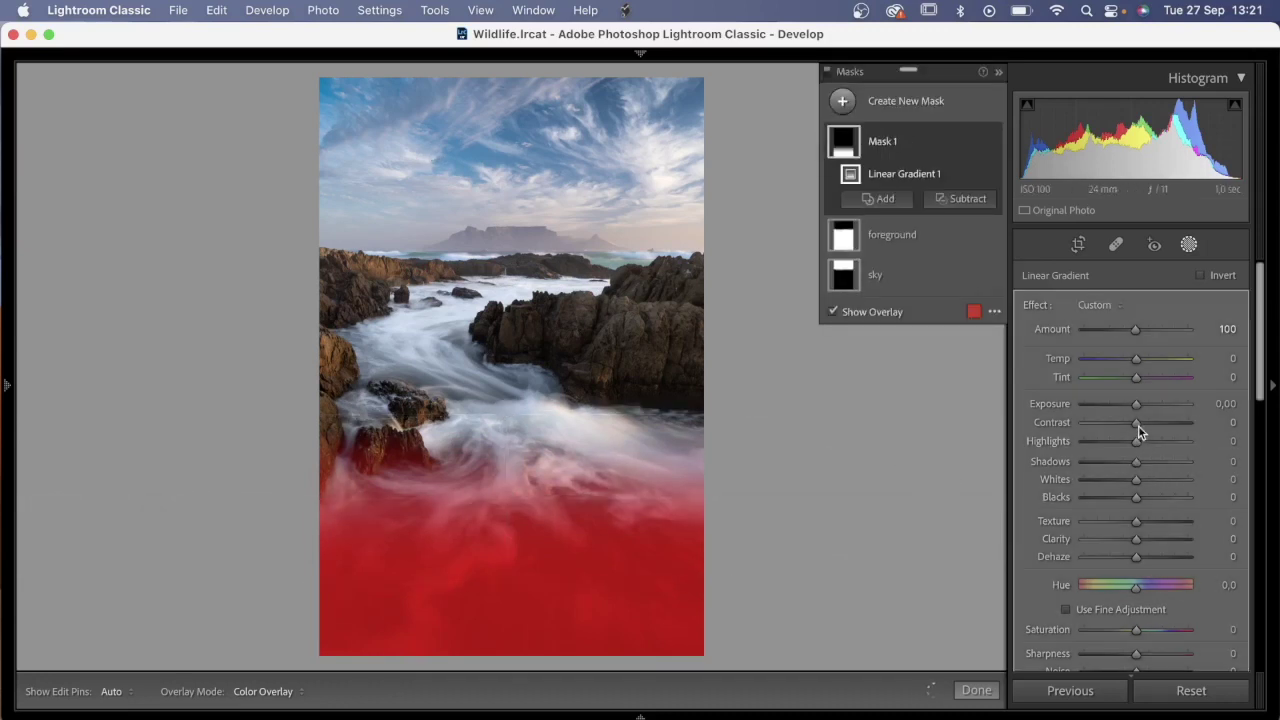
# Set the lower-water gradient mask's Exposure to -0.21, Contrast to 71 and Whites to 47.
pyautogui.moveTo(1138, 425); pyautogui.dragTo(1152, 424)
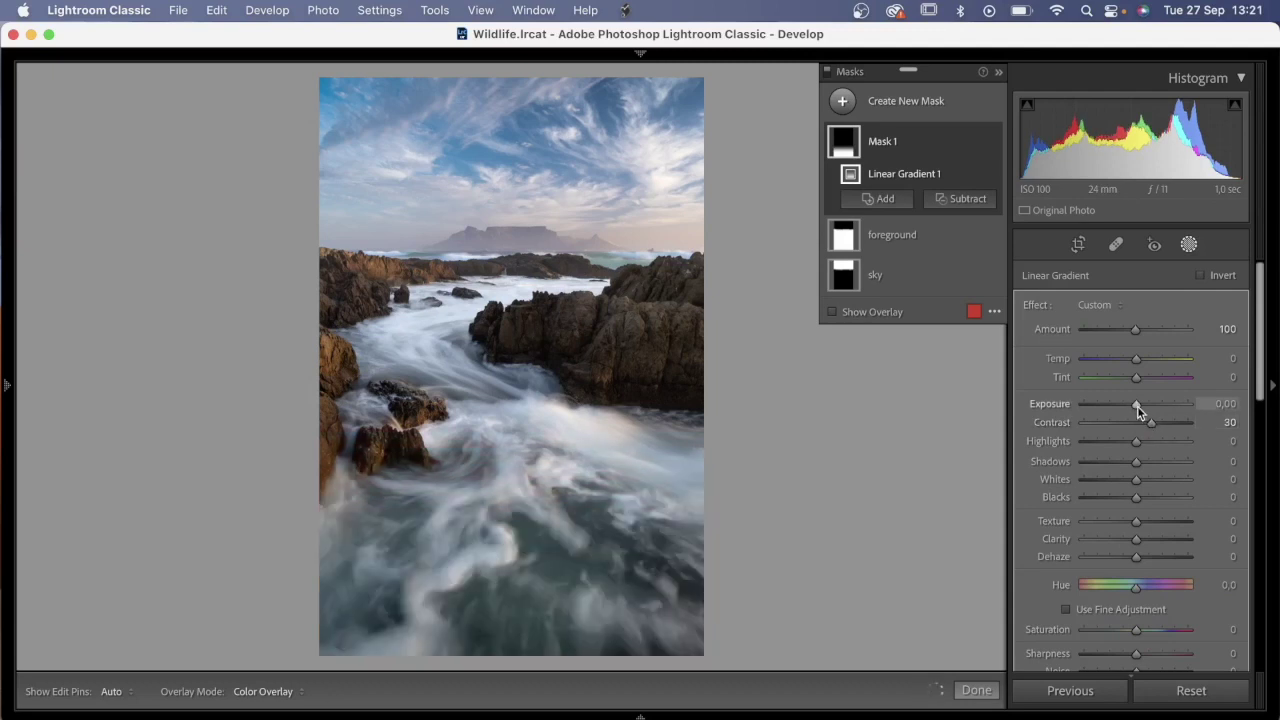
pyautogui.moveTo(1137, 409); pyautogui.dragTo(1173, 426)
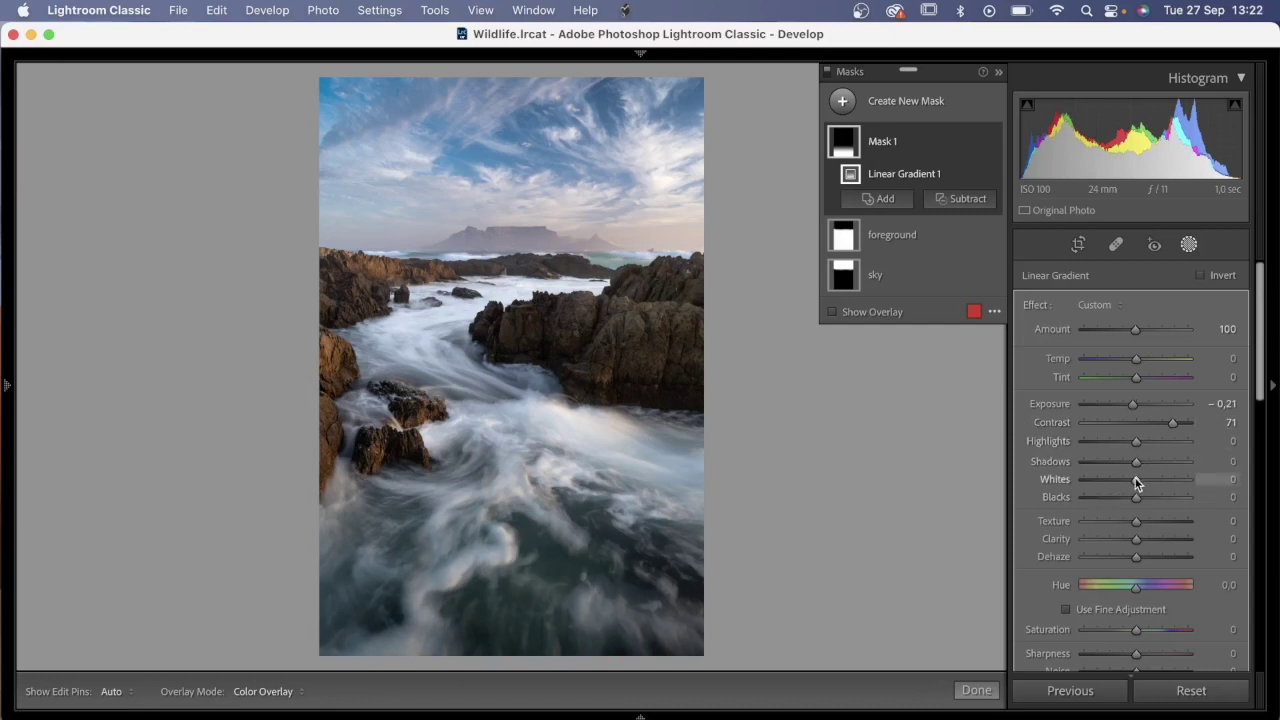
pyautogui.moveTo(1136, 483); pyautogui.dragTo(1160, 480)
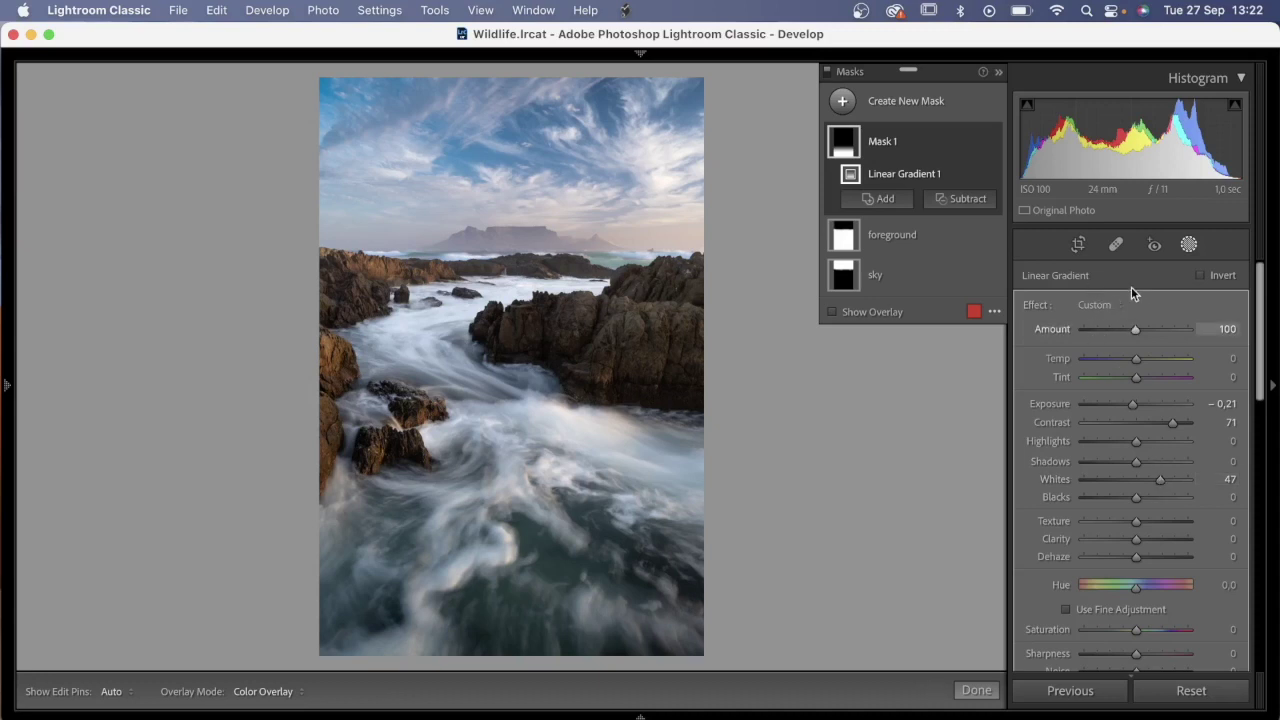
# Add a large circular radial gradient mask over the bright sky and centre it at the photo's right edge on the horizon.
pyautogui.click(842, 104)
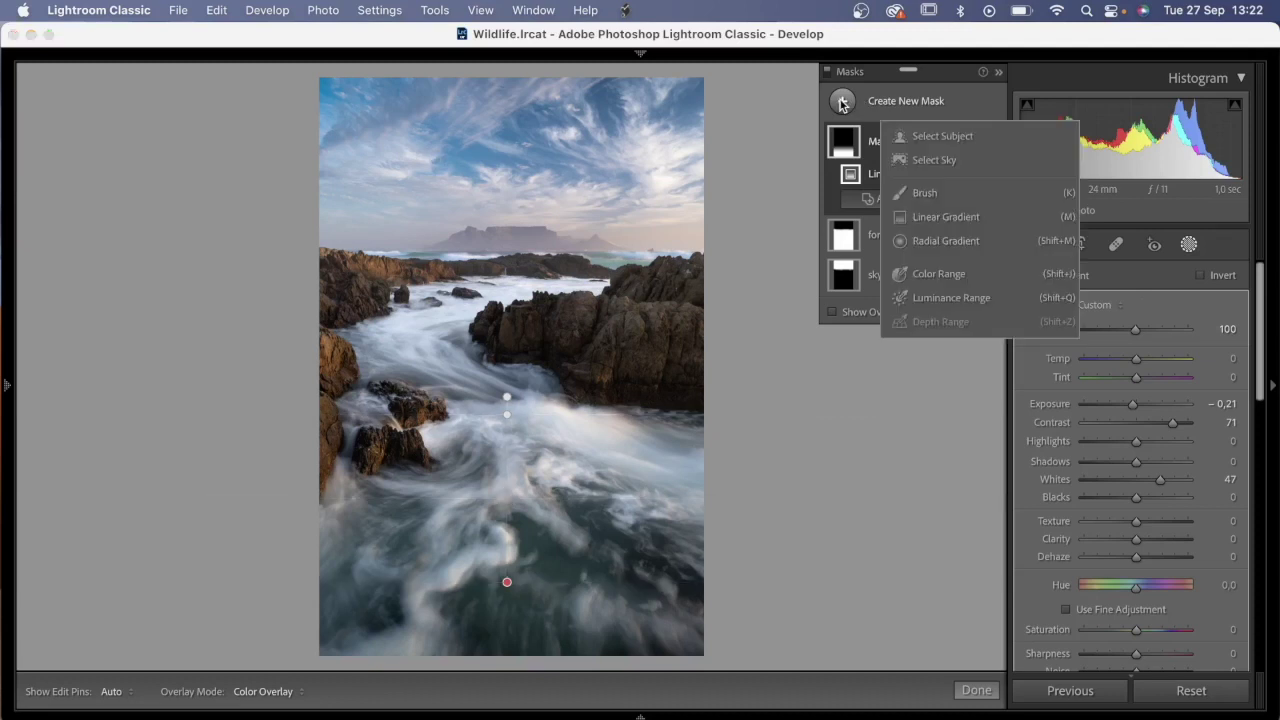
pyautogui.click(928, 242)
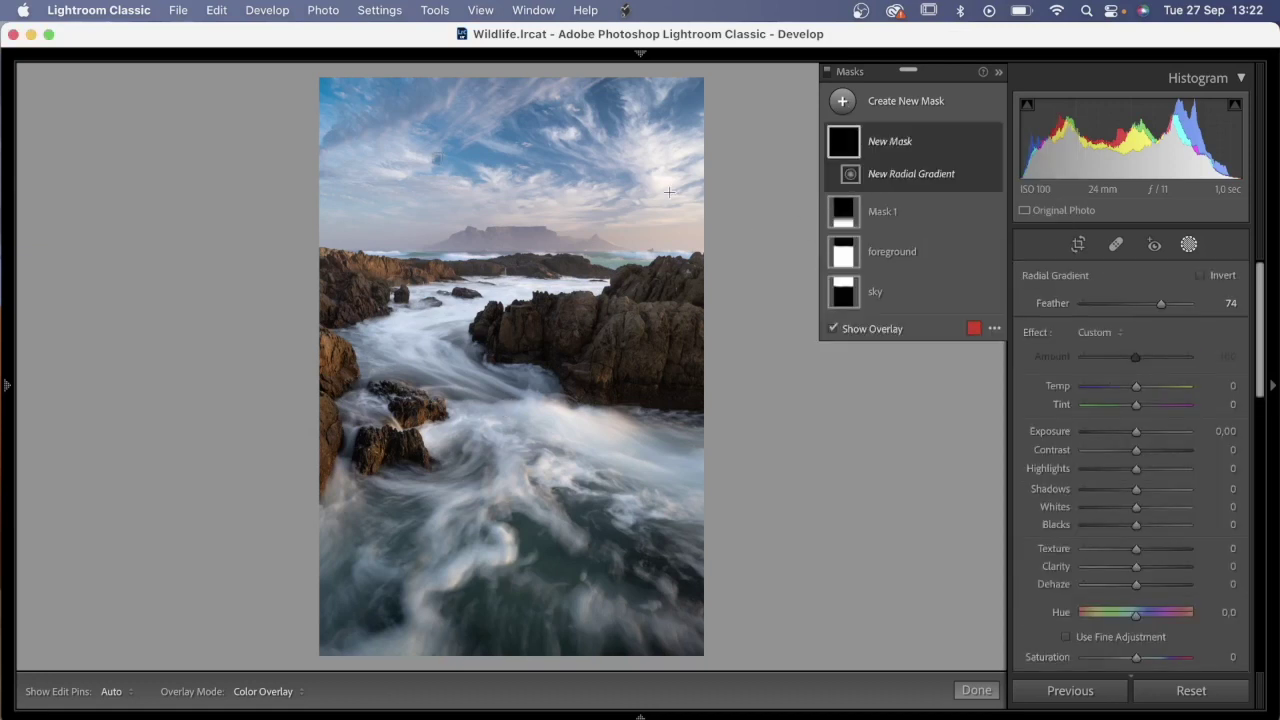
pyautogui.moveTo(567, 92); pyautogui.dragTo(771, 286)
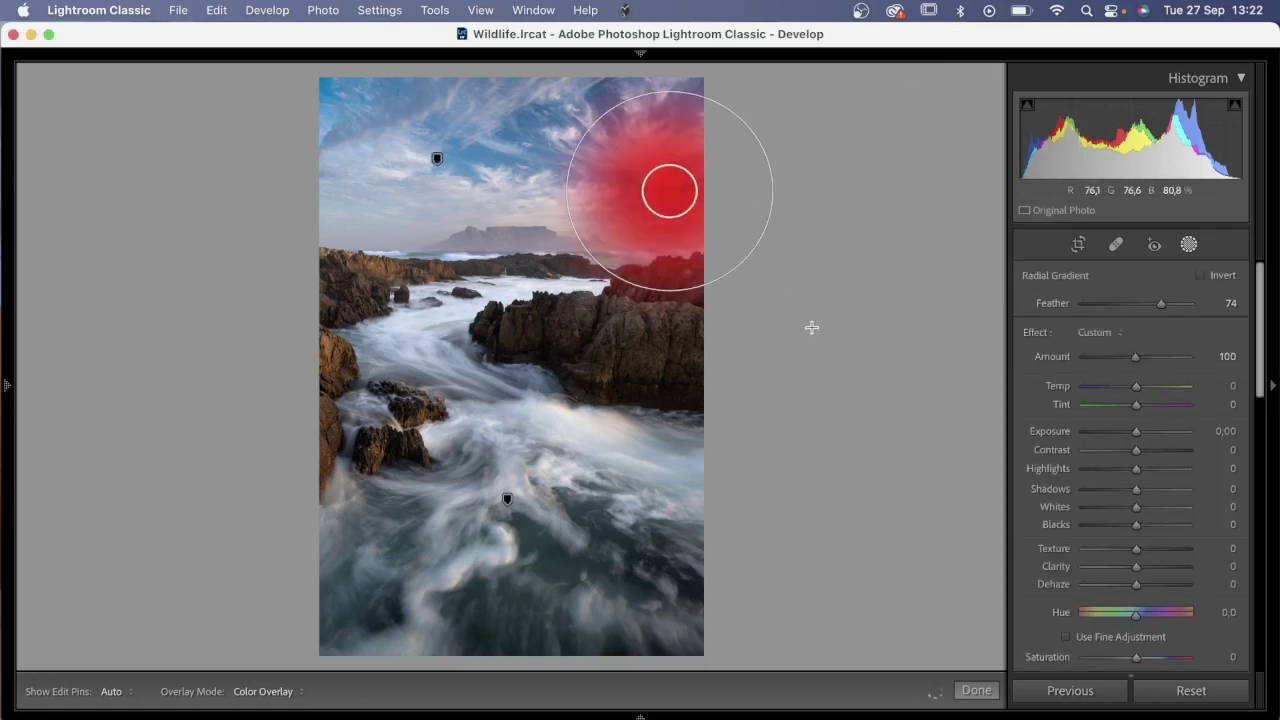
pyautogui.moveTo(811, 327); pyautogui.dragTo(811, 326)
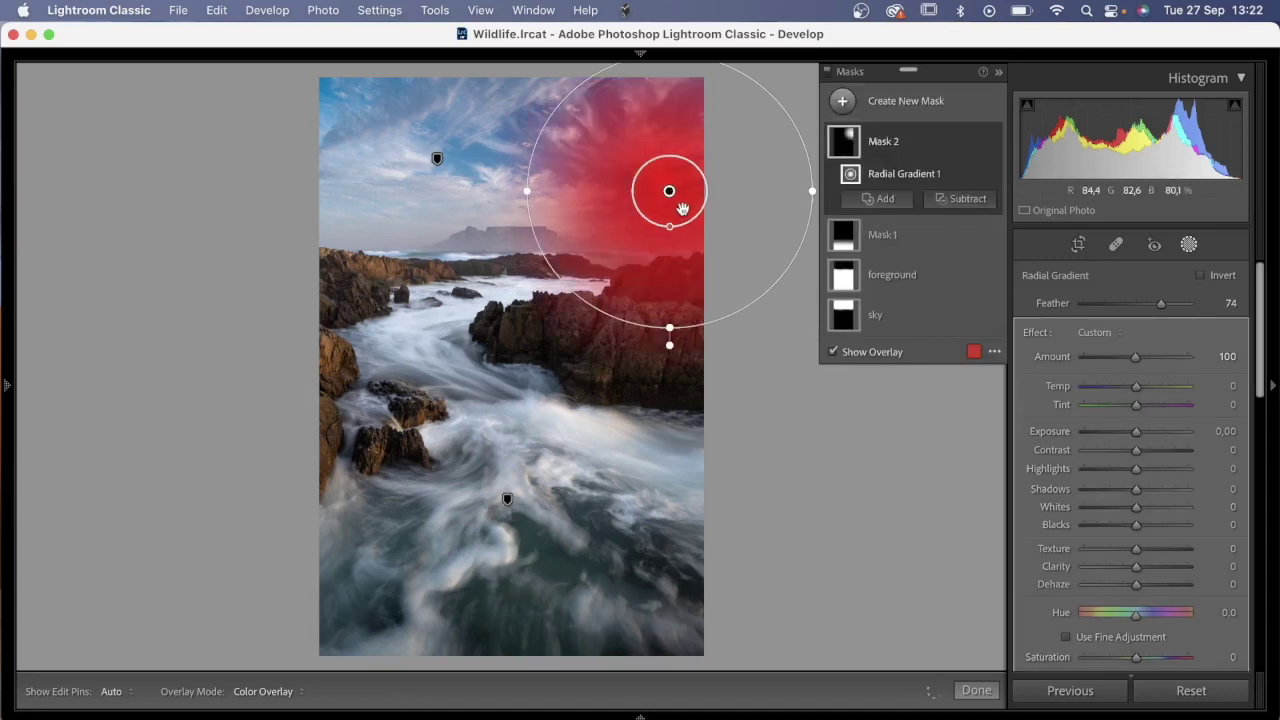
pyautogui.moveTo(681, 208); pyautogui.dragTo(704, 249)
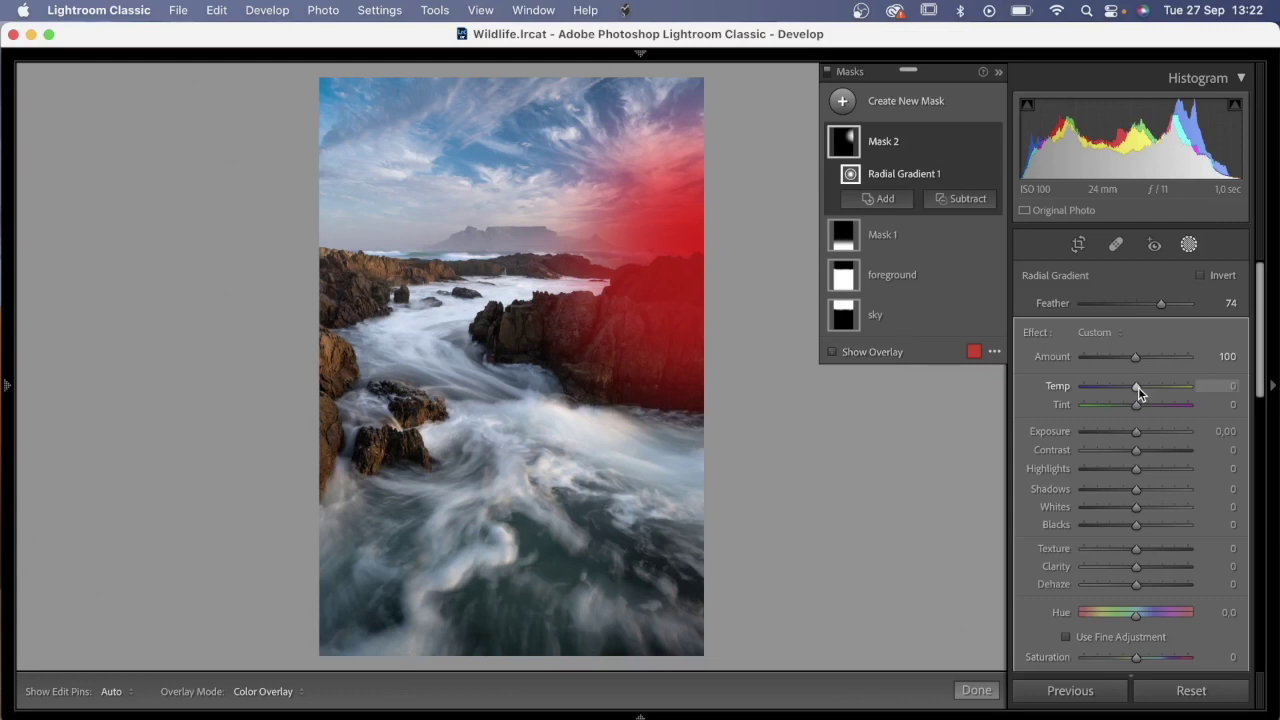
# Set the radial mask's Temp to 16, Contrast to -23, Shadows to -22, Highlights to 26 and Whites to 12.
pyautogui.moveTo(1138, 387); pyautogui.dragTo(1146, 387)
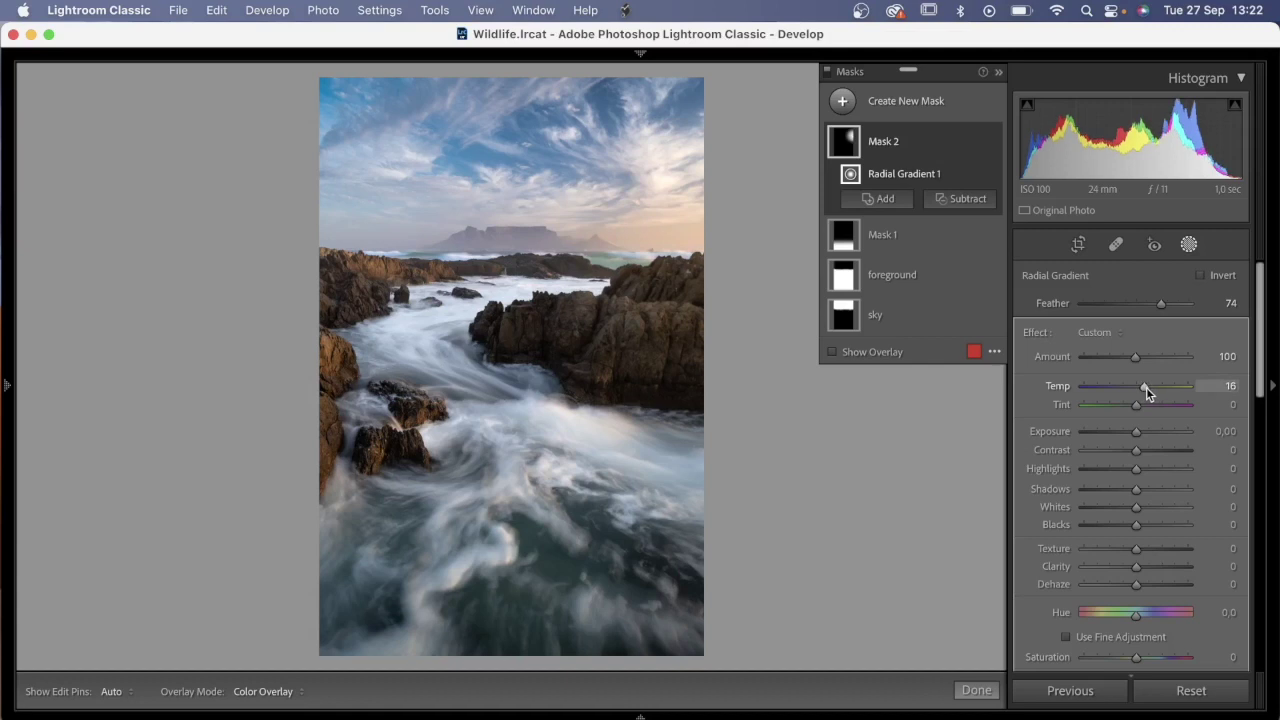
pyautogui.moveTo(1136, 450); pyautogui.dragTo(1110, 454)
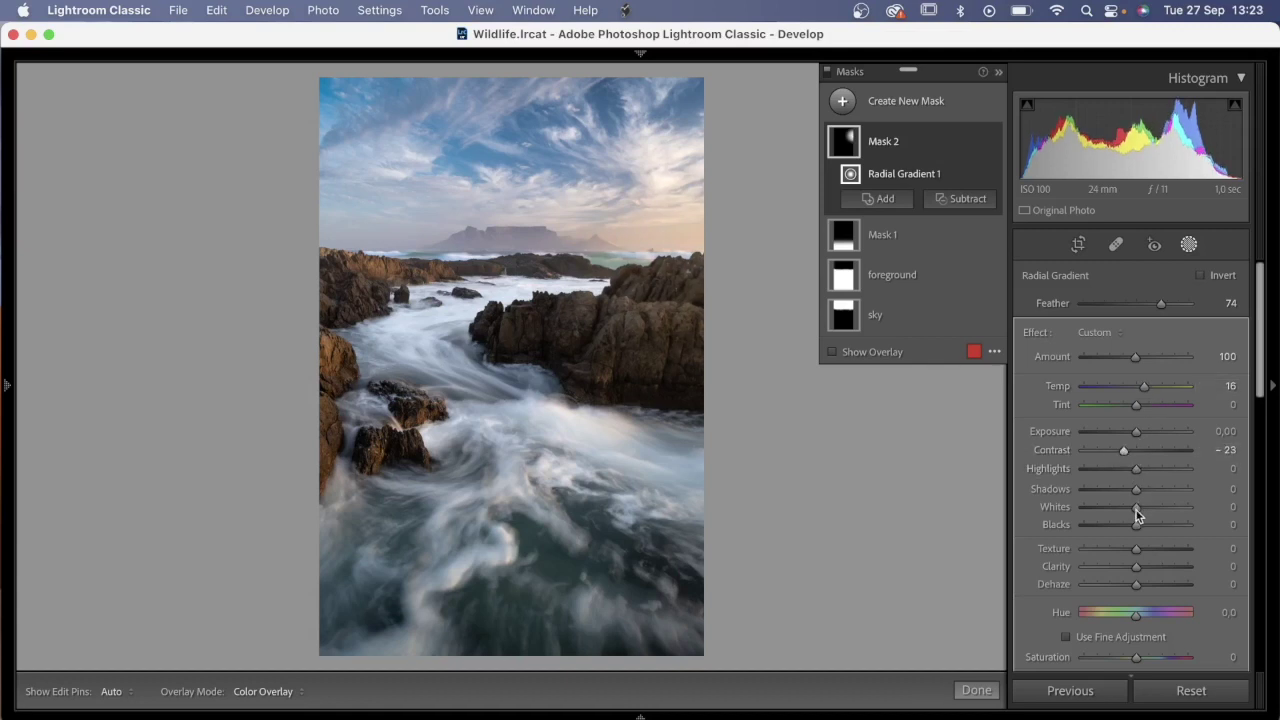
pyautogui.moveTo(1136, 492); pyautogui.dragTo(1121, 490)
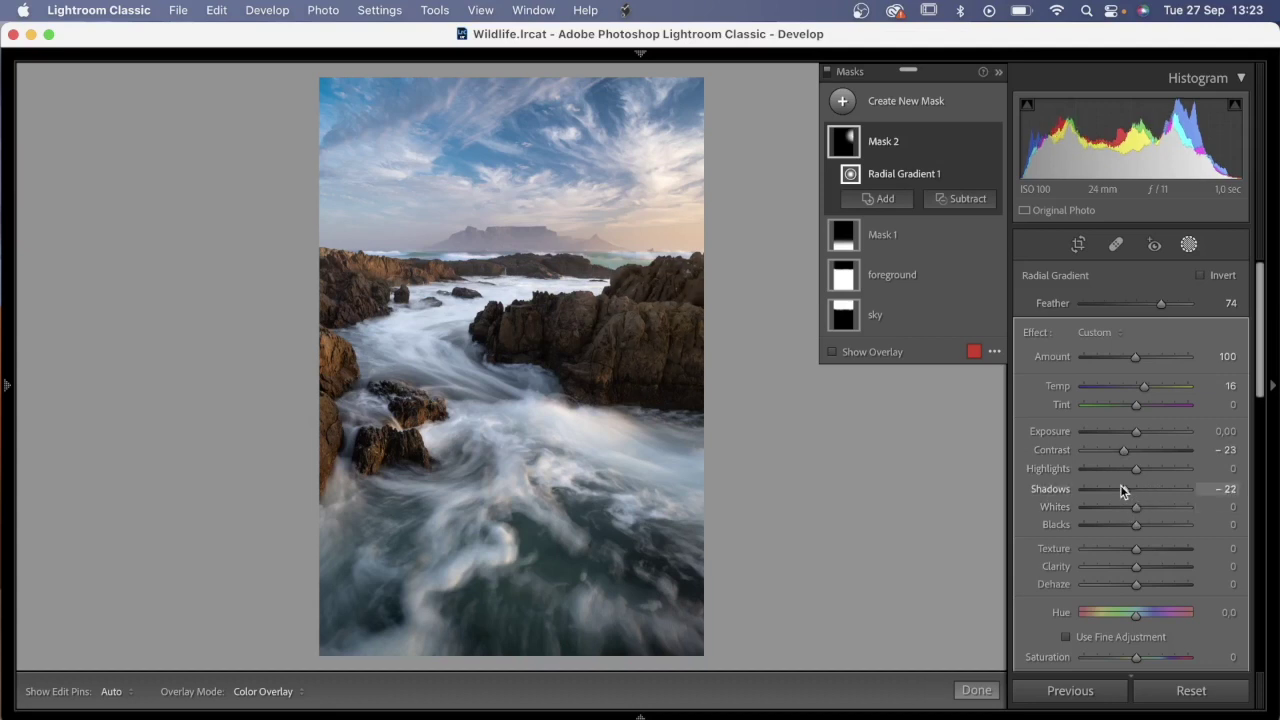
pyautogui.moveTo(1155, 470); pyautogui.dragTo(1143, 511)
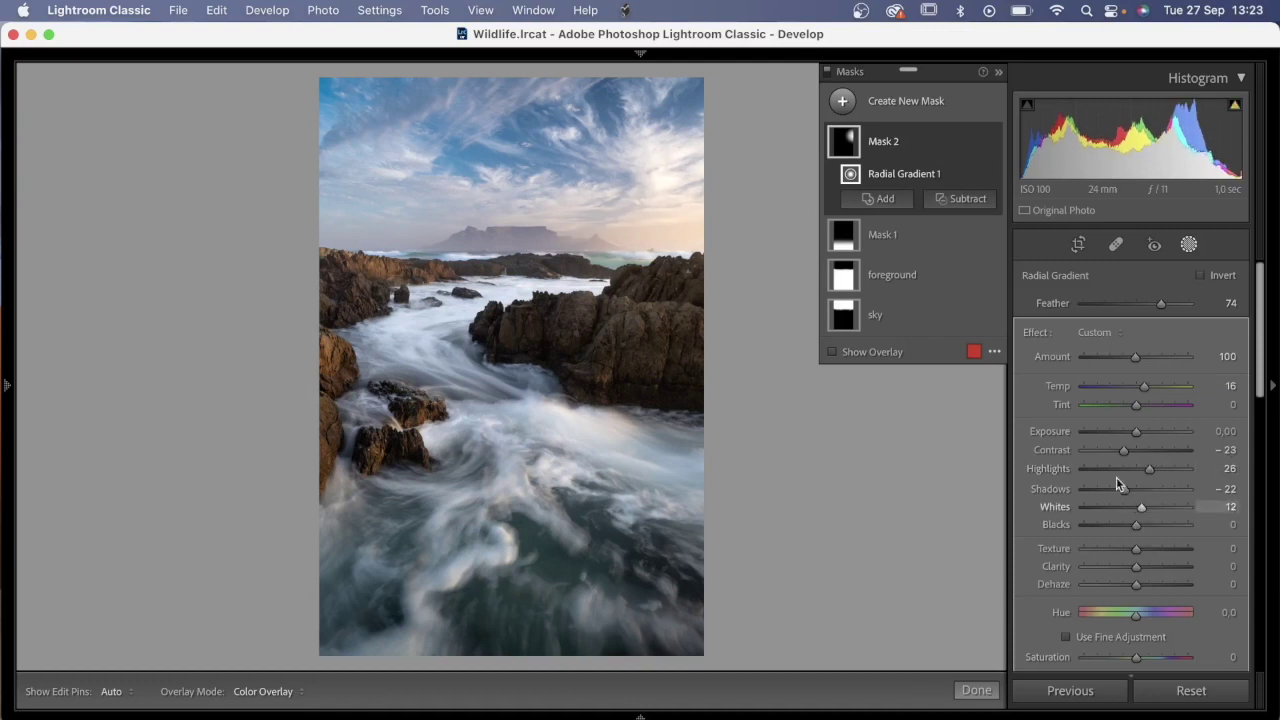
# Reshape the radial gradient into a wide, flat ellipse along the horizon, shift its centre slightly inward, and collapse the mask list.
pyautogui.moveTo(632, 228)
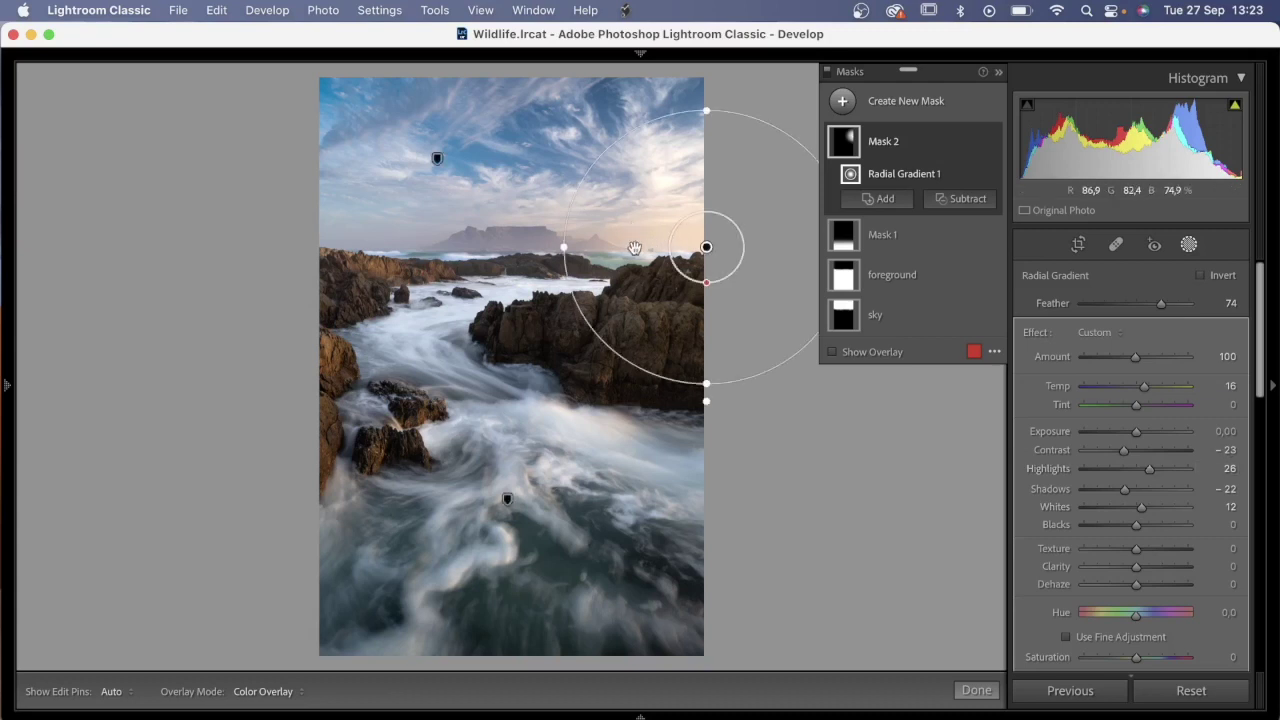
pyautogui.moveTo(558, 248); pyautogui.dragTo(410, 260)
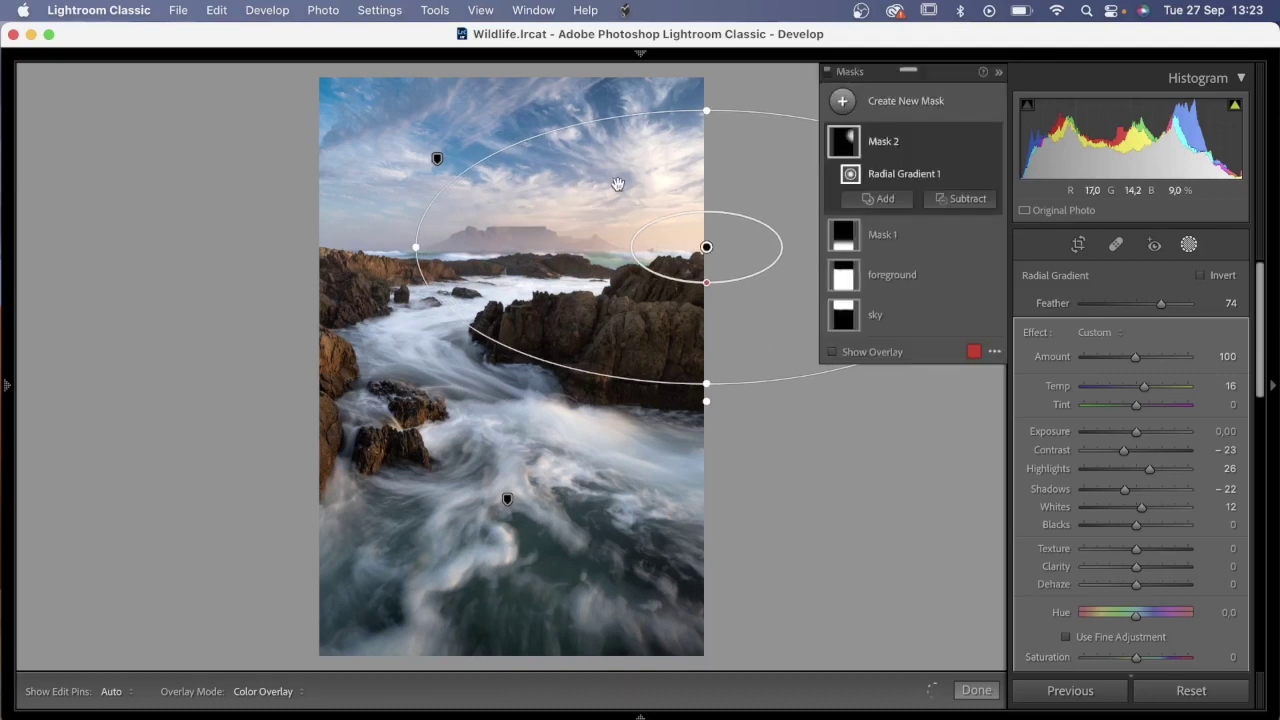
pyautogui.moveTo(707, 110)
pyautogui.mouseDown()
pyautogui.moveTo(710, 70)
pyautogui.moveTo(710, 88)
pyautogui.mouseUp()
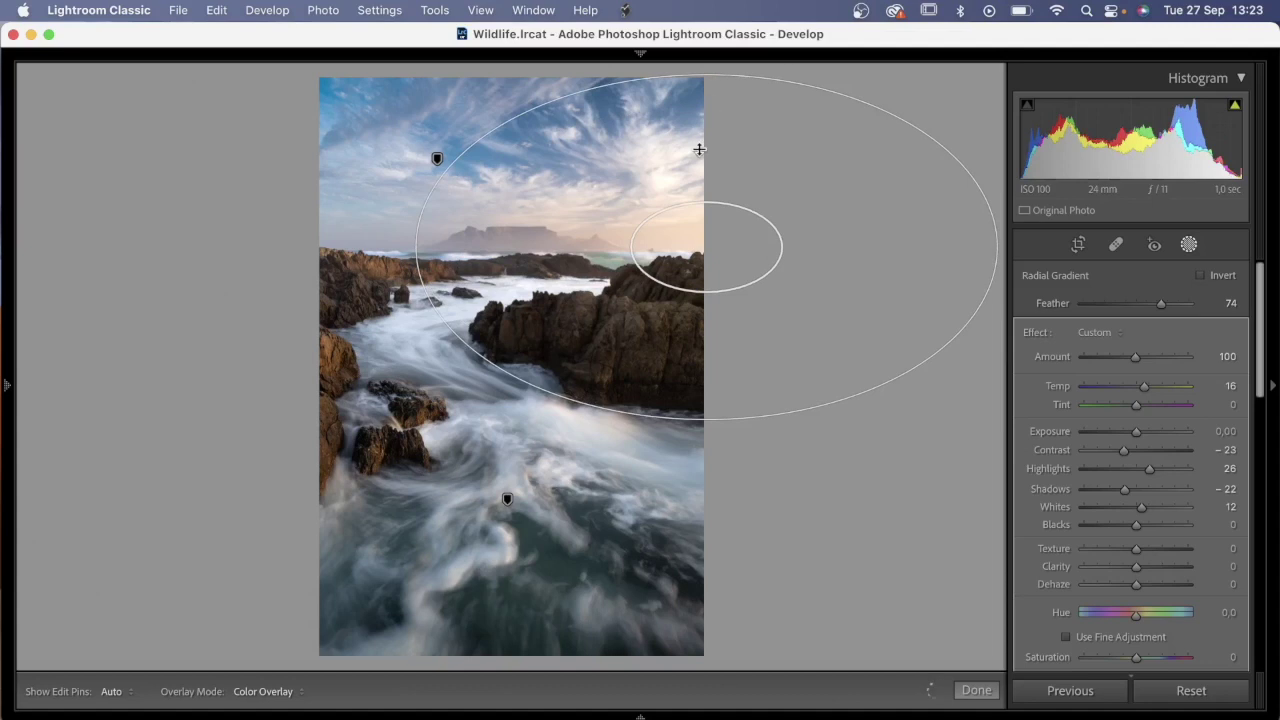
pyautogui.moveTo(698, 160); pyautogui.dragTo(698, 163)
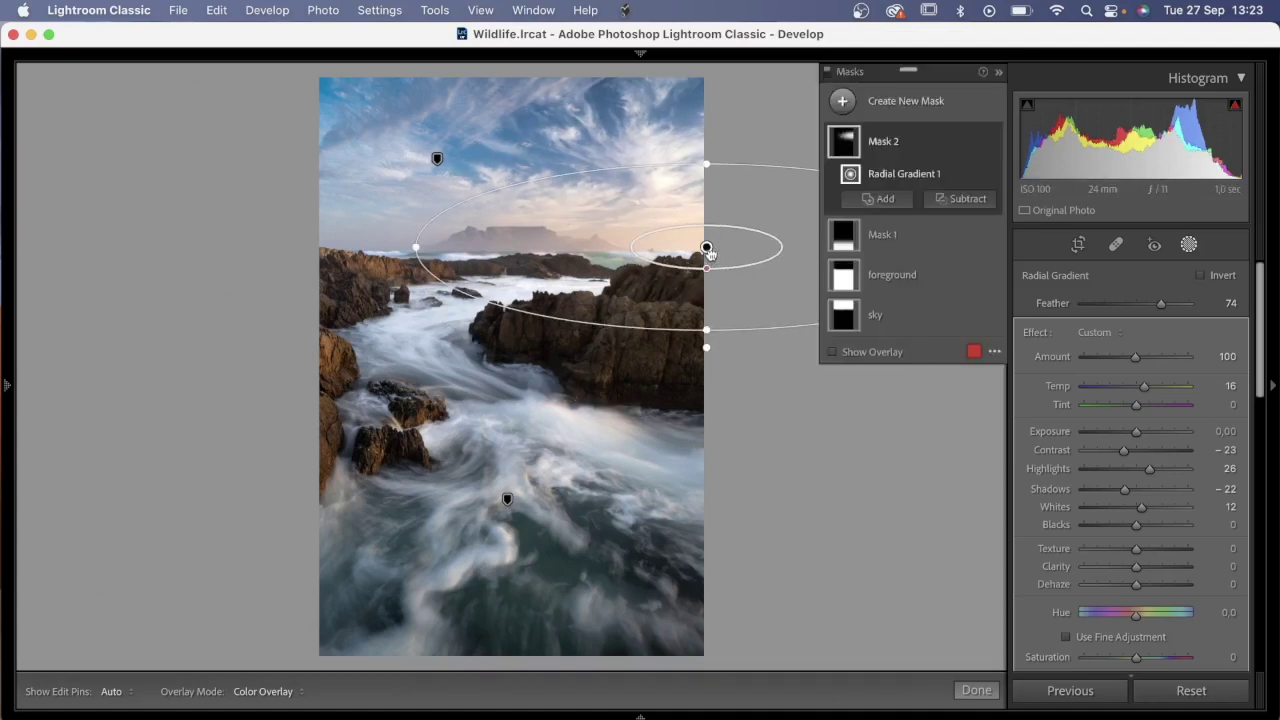
pyautogui.moveTo(707, 250); pyautogui.dragTo(675, 260)
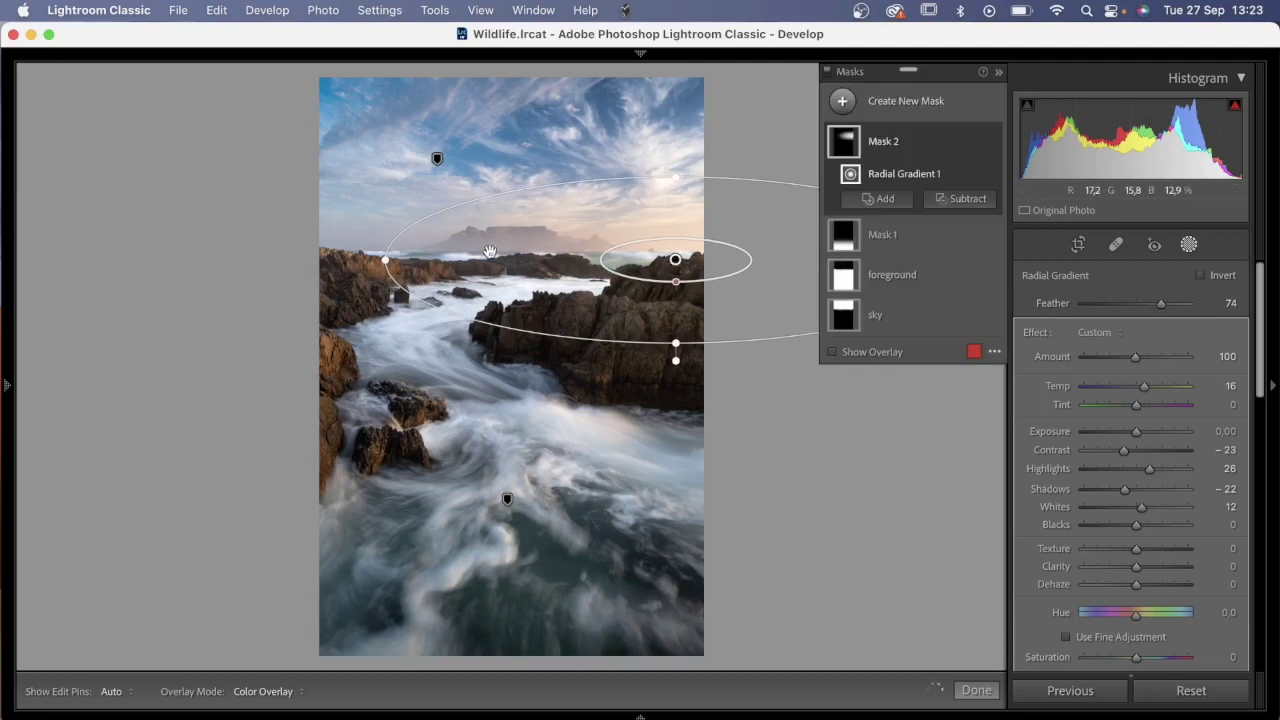
pyautogui.moveTo(386, 261); pyautogui.dragTo(346, 263)
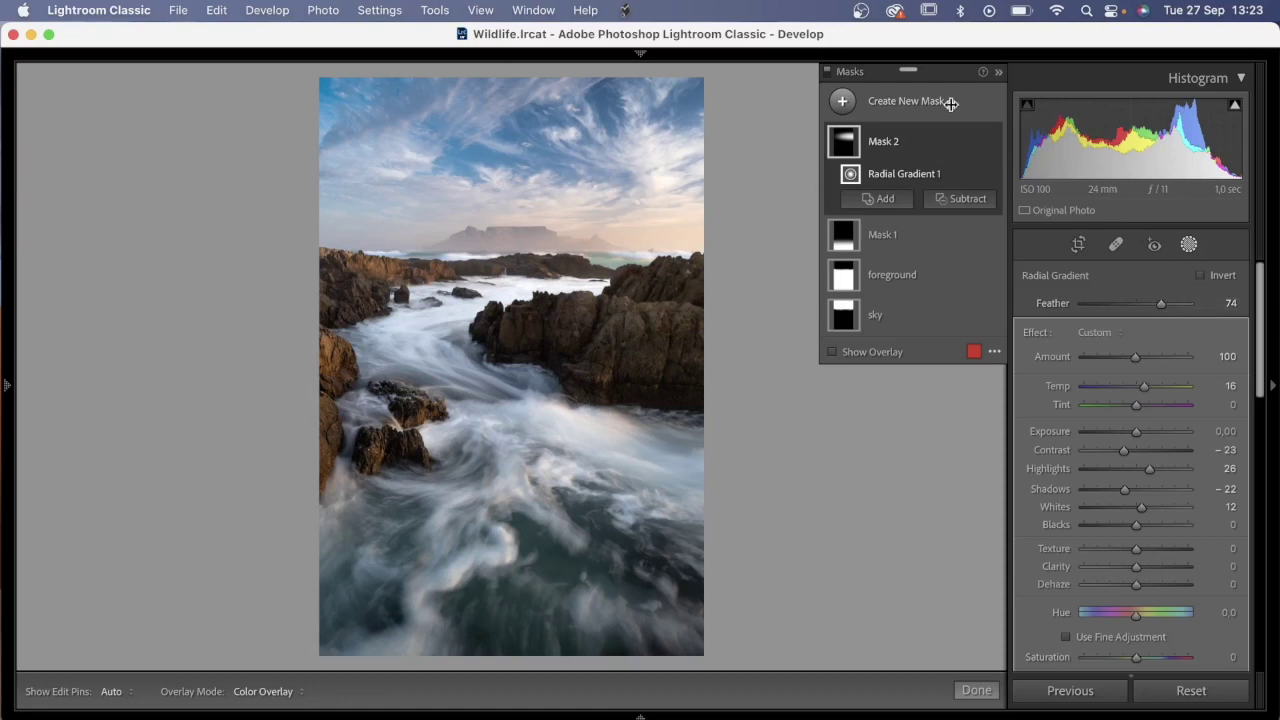
pyautogui.click(1000, 73)
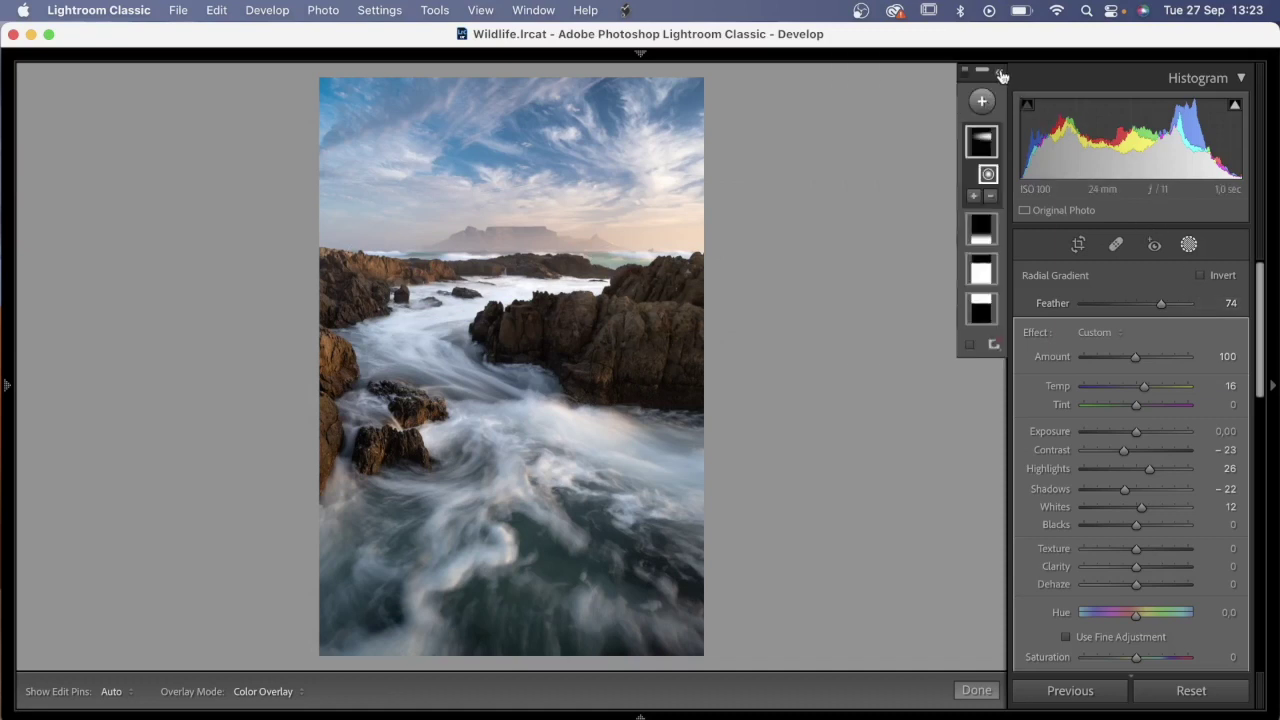